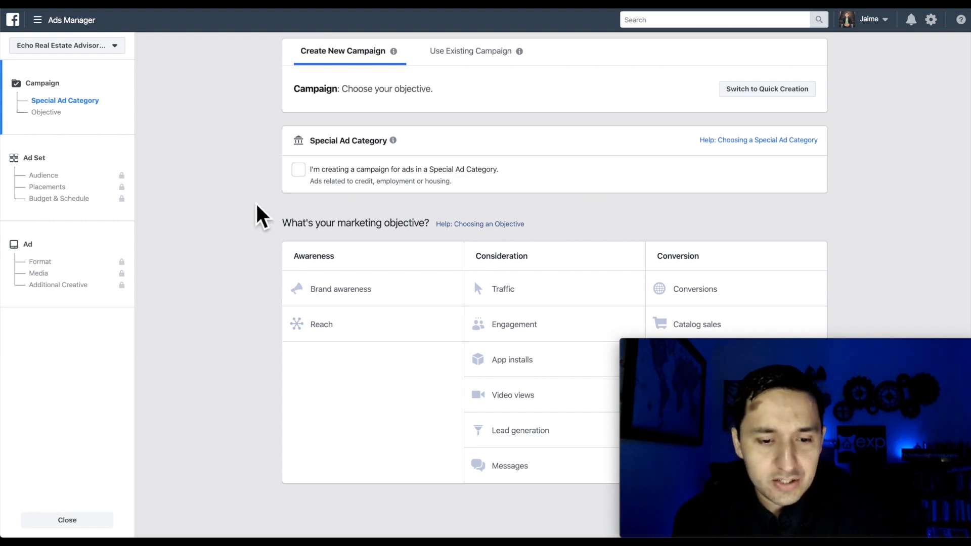
Step: Mark the new campaign as a Special Ad Category with Housing as the category, and choose the Conversions marketing objective
{"action": "left_click", "coordinate": [298, 170]}
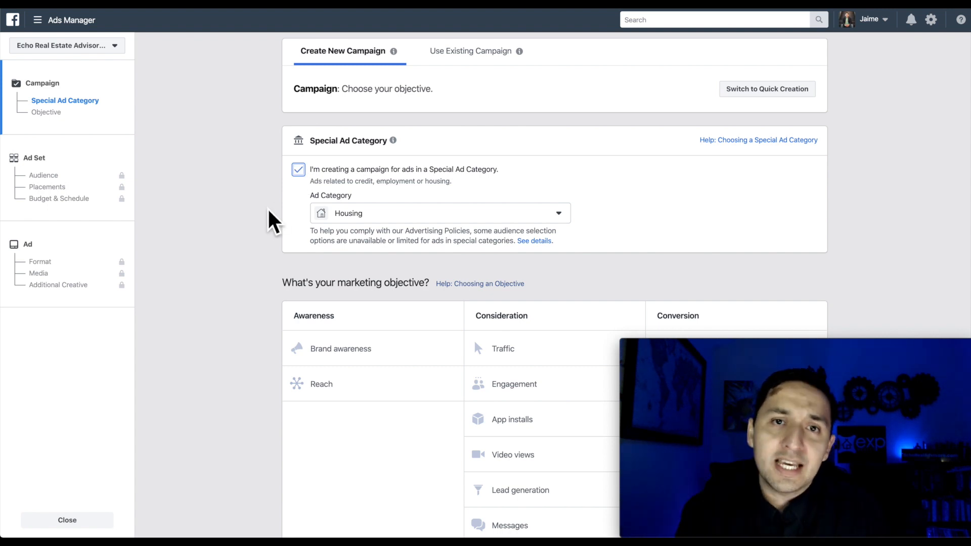
{"action": "left_click", "coordinate": [390, 216]}
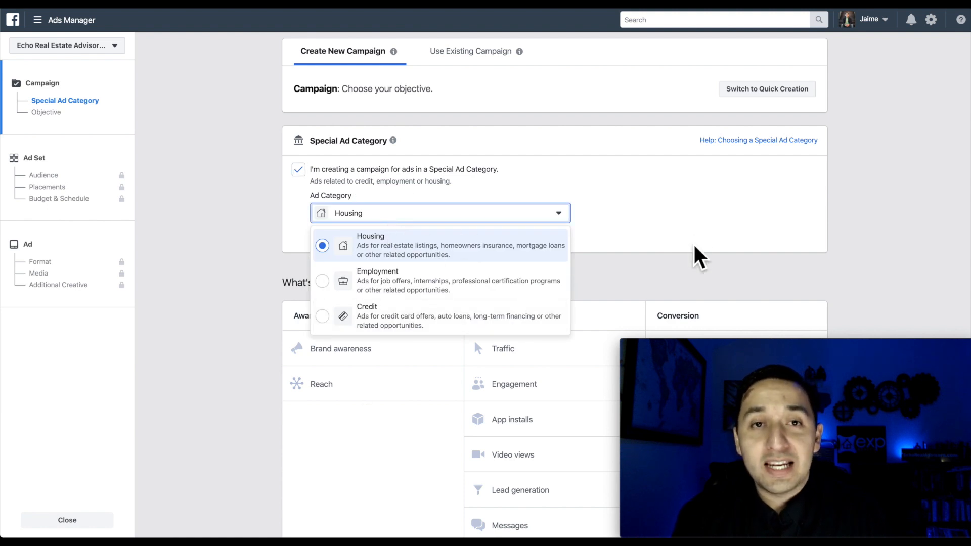
{"action": "left_click", "coordinate": [698, 258]}
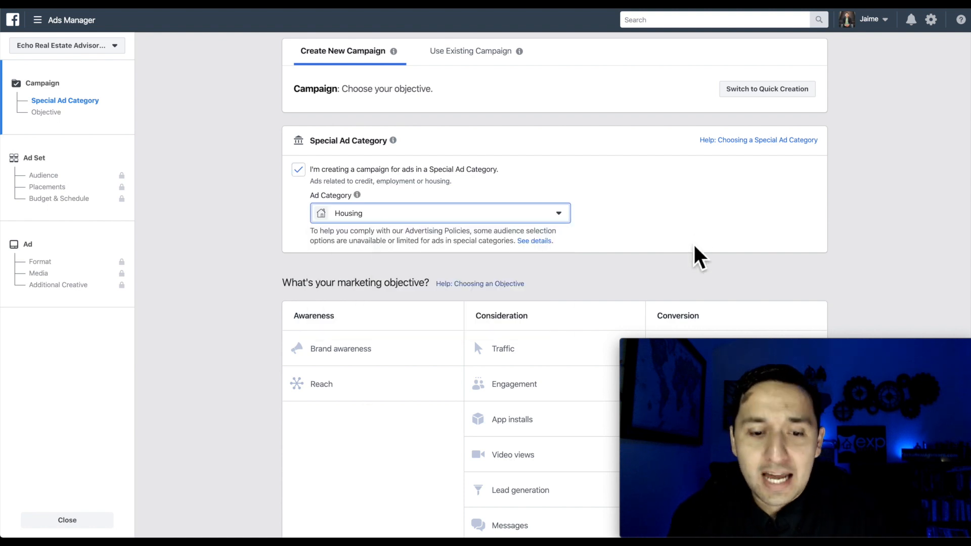
{"action": "scroll", "coordinate": [698, 258], "scroll_direction": "down", "scroll_amount": 1}
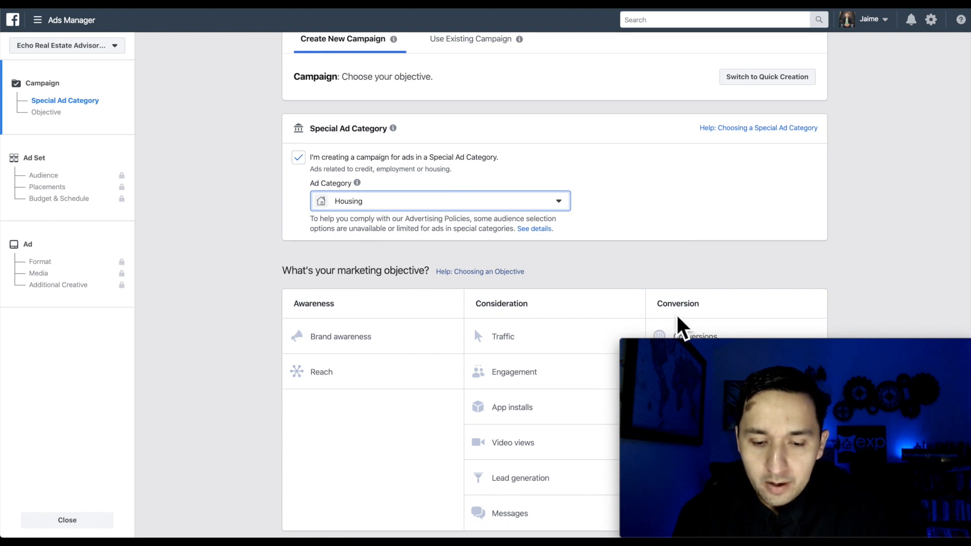
{"action": "left_click", "coordinate": [694, 335]}
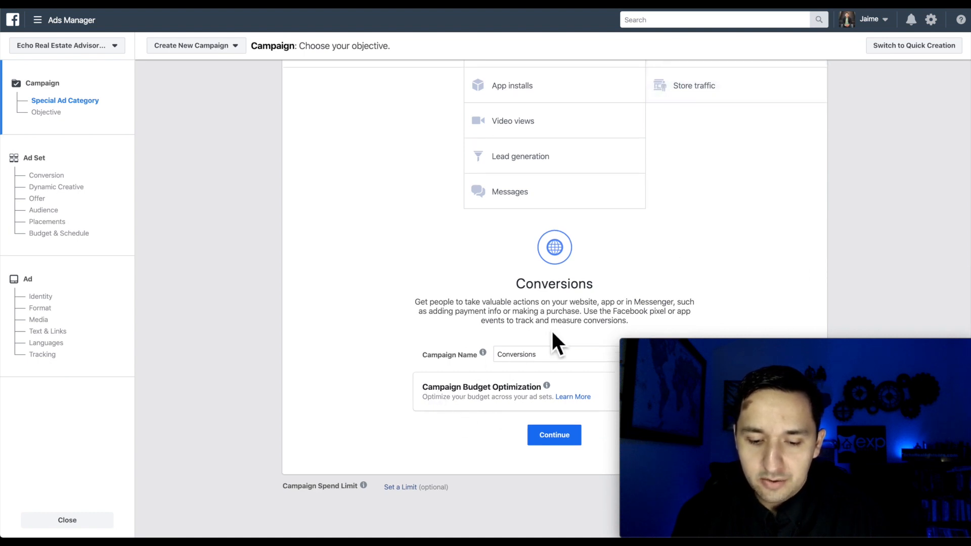
{"action": "left_click_drag", "start_coordinate": [781, 347], "coordinate": [786, 173]}
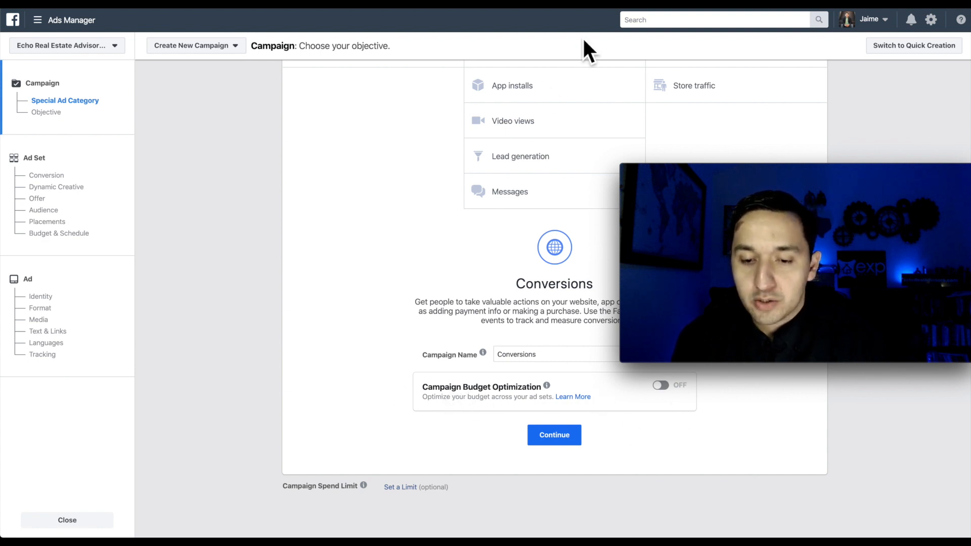
{"action": "left_click", "coordinate": [840, 177]}
{"action": "left_click_drag", "start_coordinate": [841, 178], "coordinate": [842, 352]}
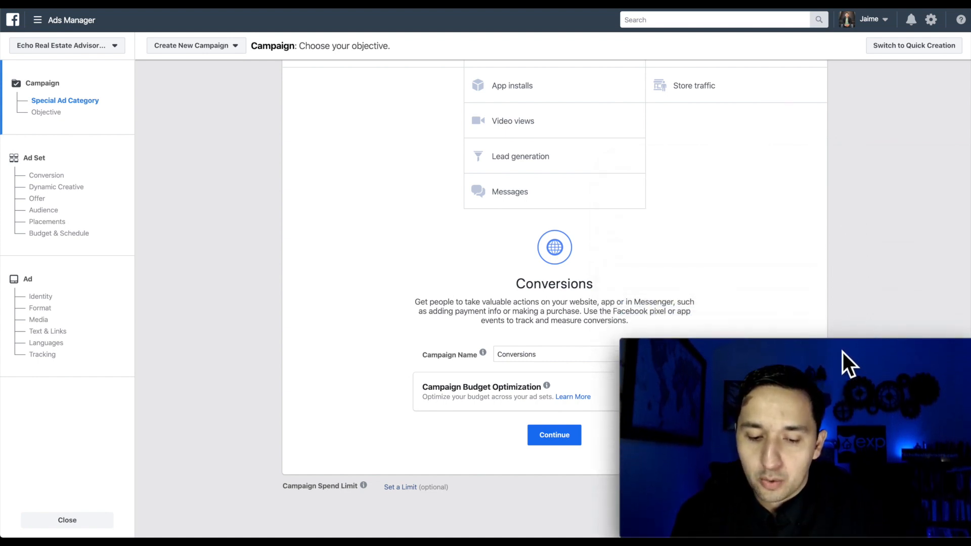
Step: Name the campaign CONV-Ad and continue to the ad set settings
{"action": "double_click", "coordinate": [522, 354]}
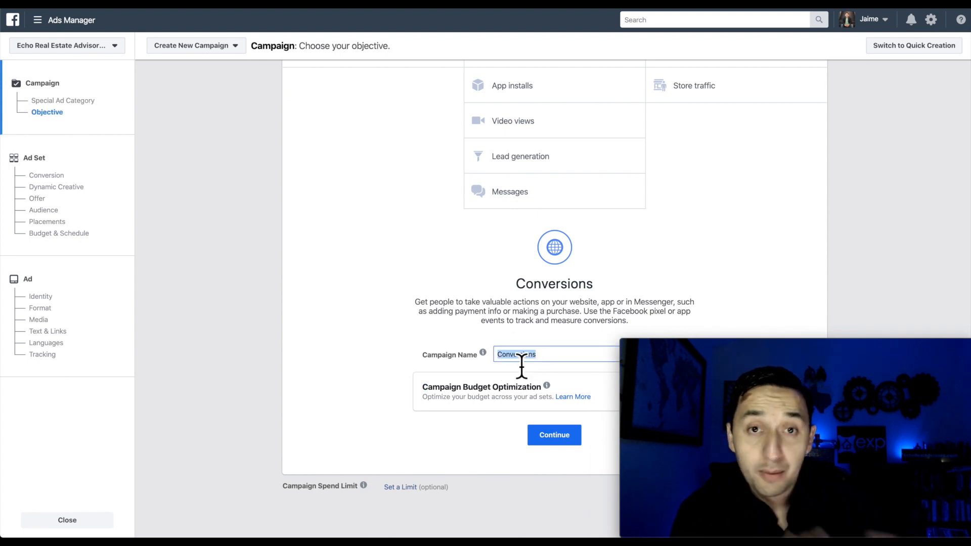
{"action": "left_click", "coordinate": [530, 359]}
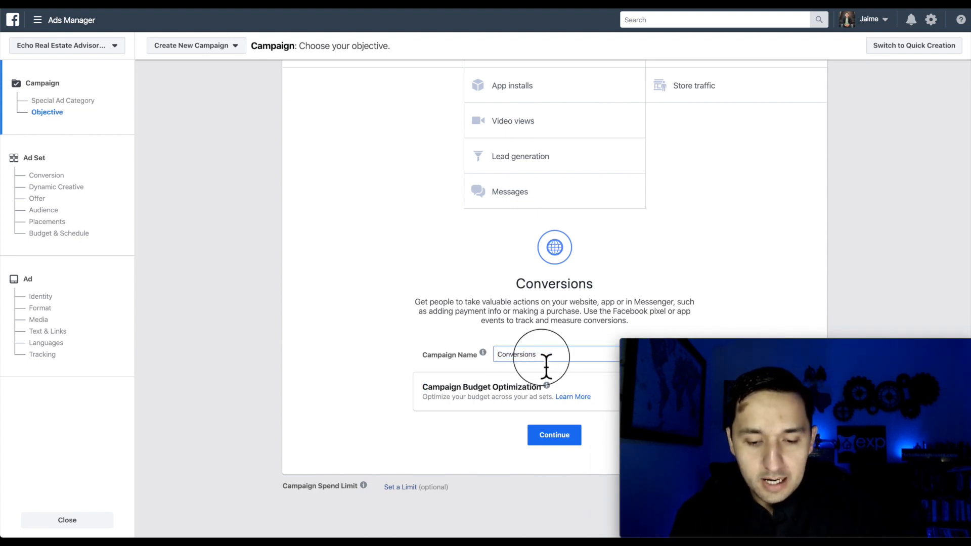
{"action": "double_click", "coordinate": [532, 359]}
{"action": "type", "text": "CONV"}
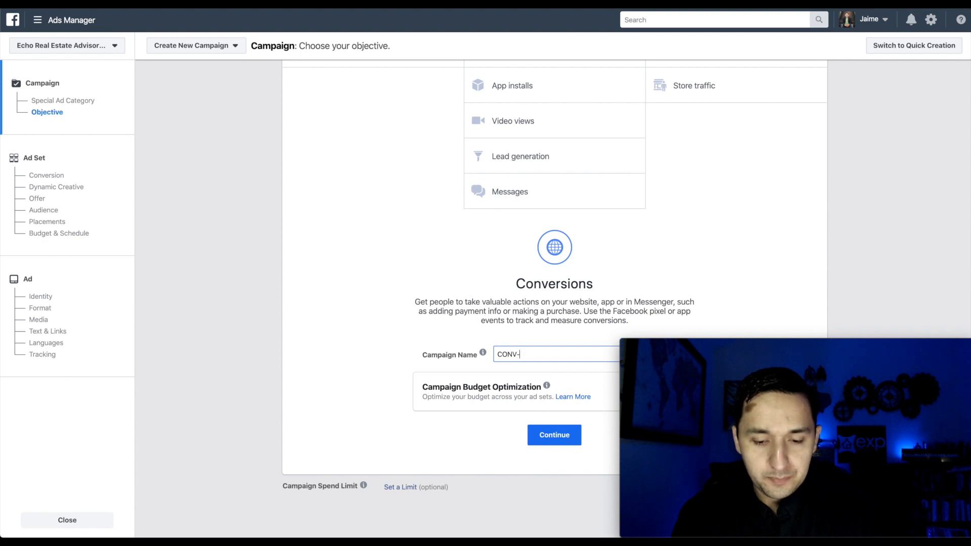
{"action": "type", "text": "-Ad"}
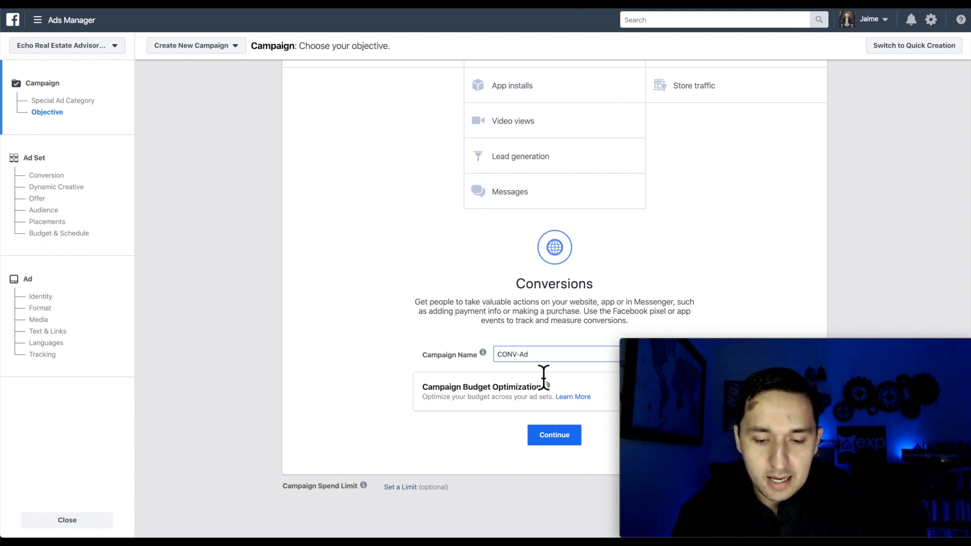
{"action": "left_click", "coordinate": [553, 438]}
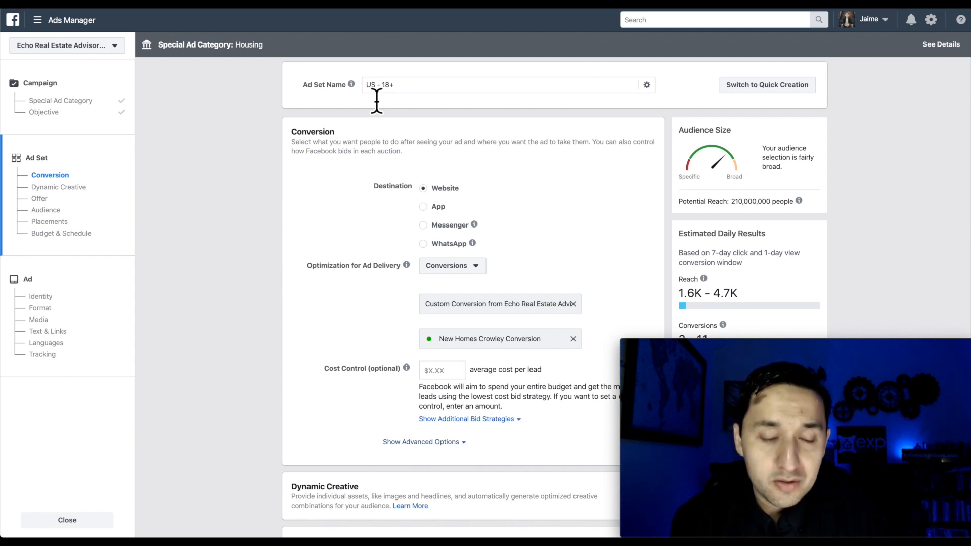
Step: Rename the ad set as CONV-Zillow-Ad
{"action": "double_click", "coordinate": [420, 91]}
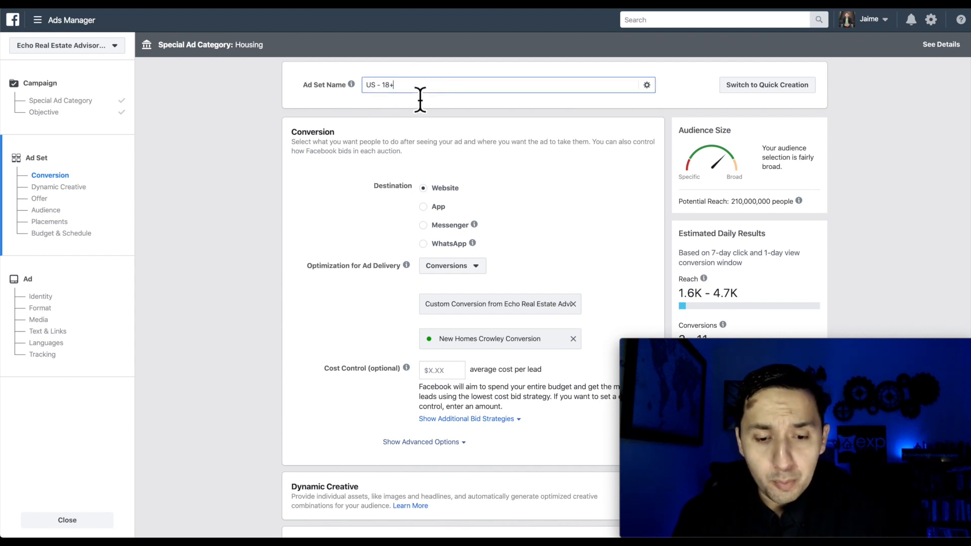
{"action": "left_click", "coordinate": [221, 121]}
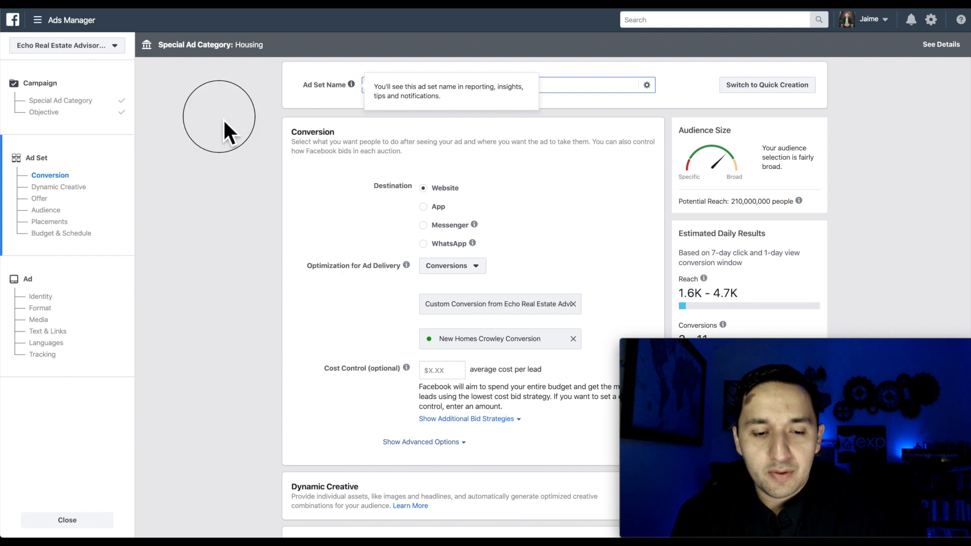
{"action": "triple_click", "coordinate": [385, 85]}
{"action": "type", "text": "CONV-Zillow-Ad"}
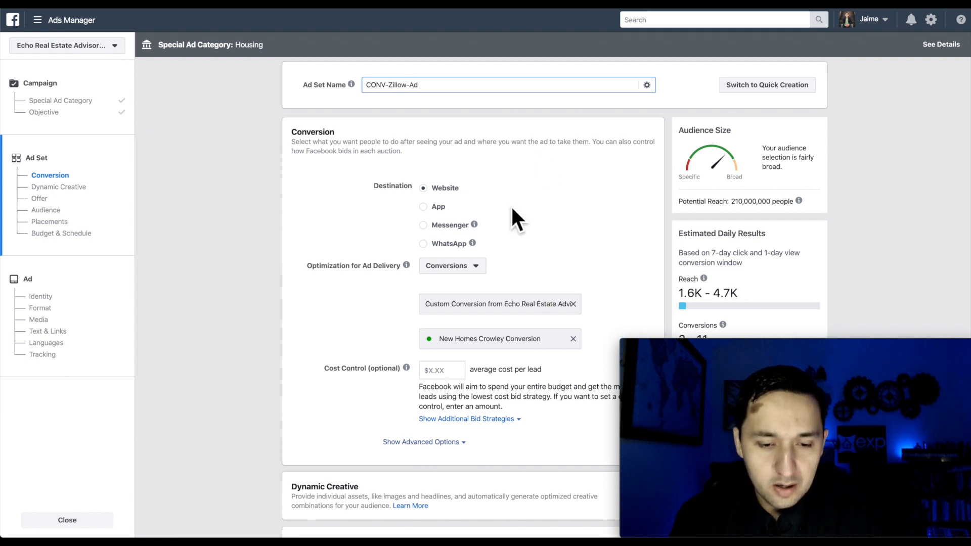
Step: Clear the ad set's conversion event, browse the available events and choose New Homes Crowley Conversion
{"action": "scroll", "coordinate": [510, 204], "scroll_direction": "down", "scroll_amount": 1}
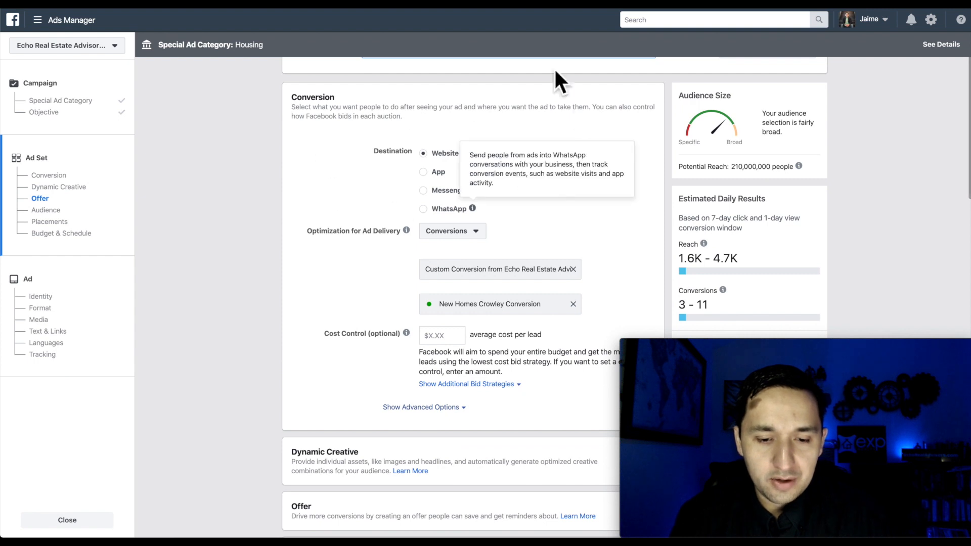
{"action": "scroll", "coordinate": [532, 168], "scroll_direction": "down", "scroll_amount": 1}
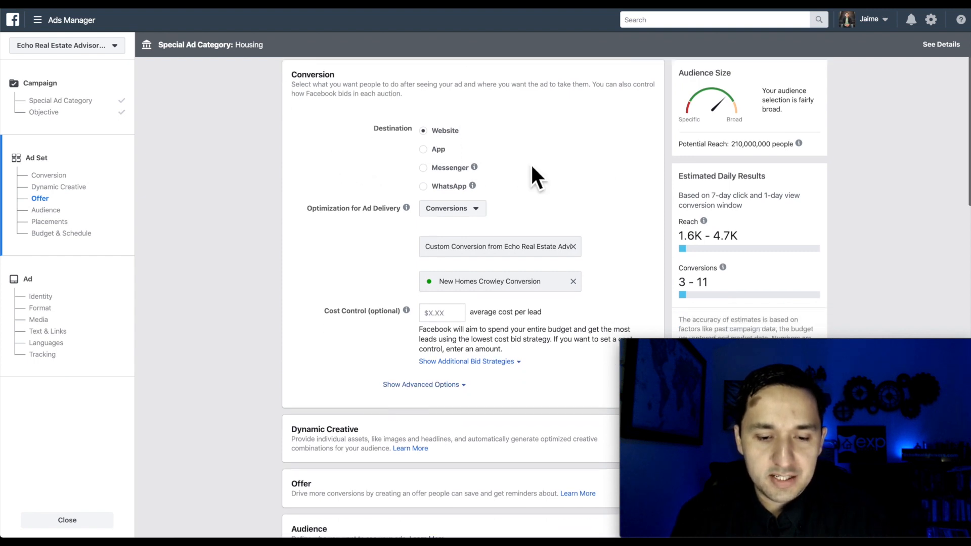
{"action": "scroll", "coordinate": [532, 175], "scroll_direction": "down", "scroll_amount": 1}
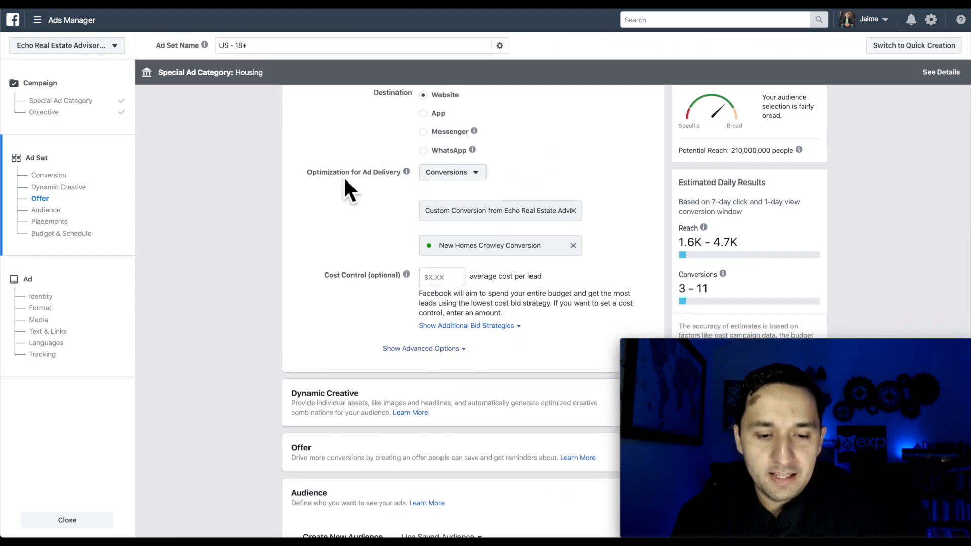
{"action": "scroll", "coordinate": [404, 183], "scroll_direction": "down", "scroll_amount": 1}
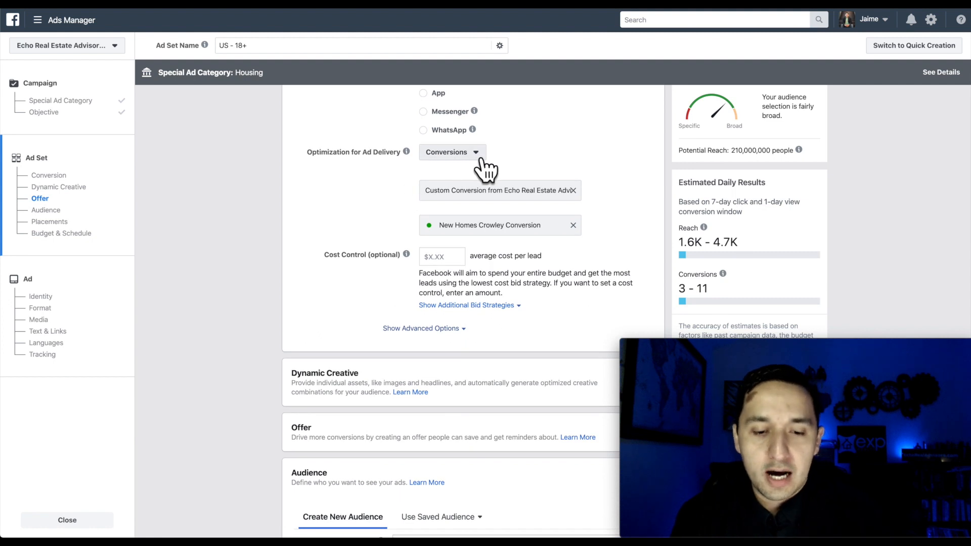
{"action": "scroll", "coordinate": [597, 210], "scroll_direction": "down", "scroll_amount": 1}
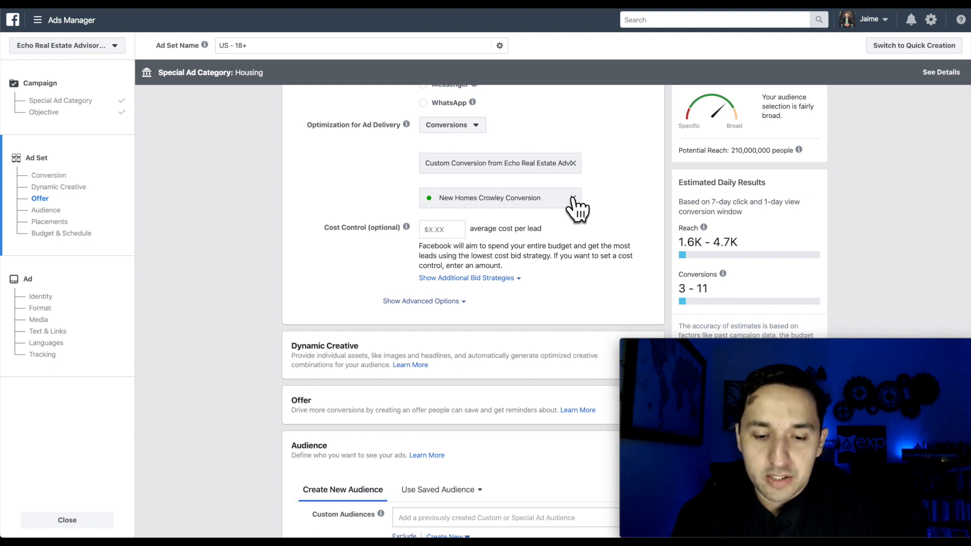
{"action": "left_click", "coordinate": [572, 198]}
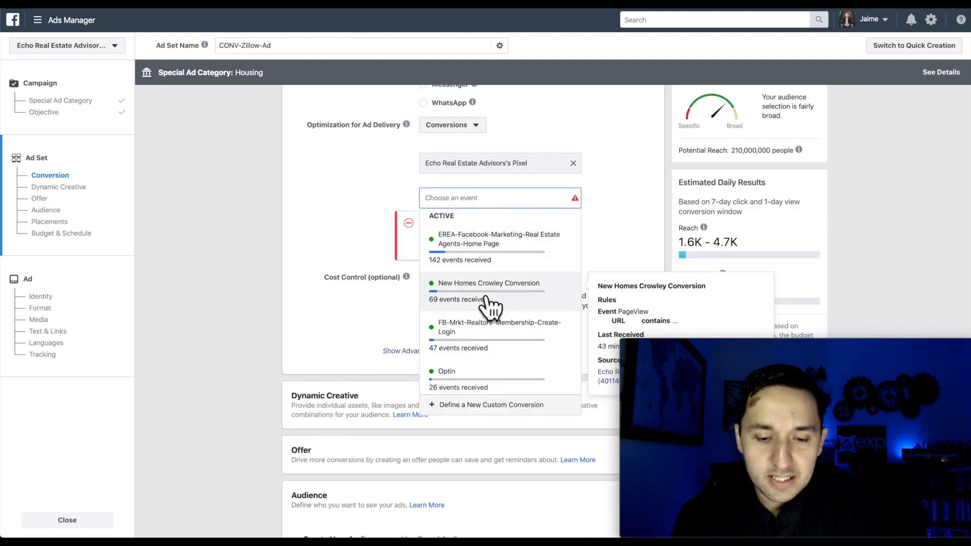
{"action": "scroll", "coordinate": [488, 306], "scroll_direction": "down", "scroll_amount": 10}
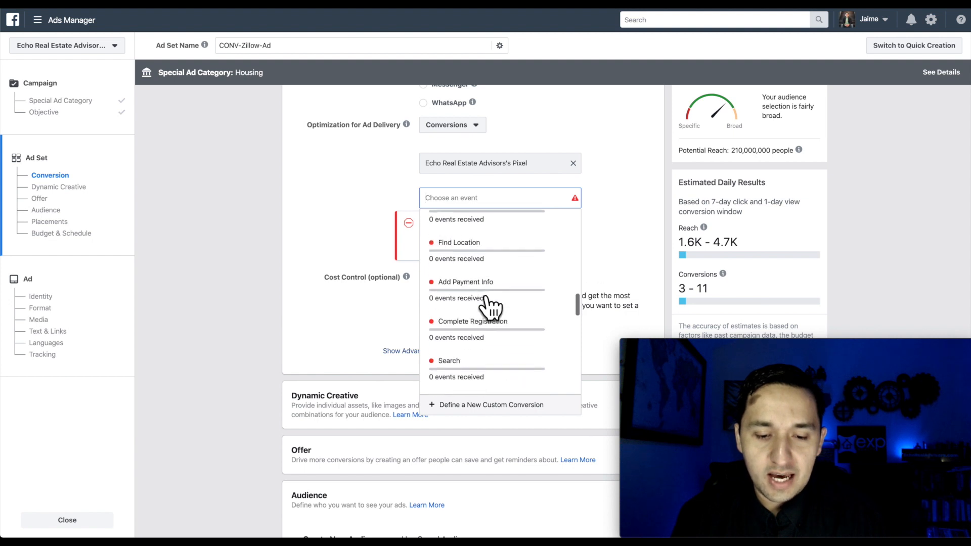
{"action": "scroll", "coordinate": [488, 306], "scroll_direction": "down", "scroll_amount": 5}
{"action": "scroll", "coordinate": [491, 306], "scroll_direction": "up", "scroll_amount": 15}
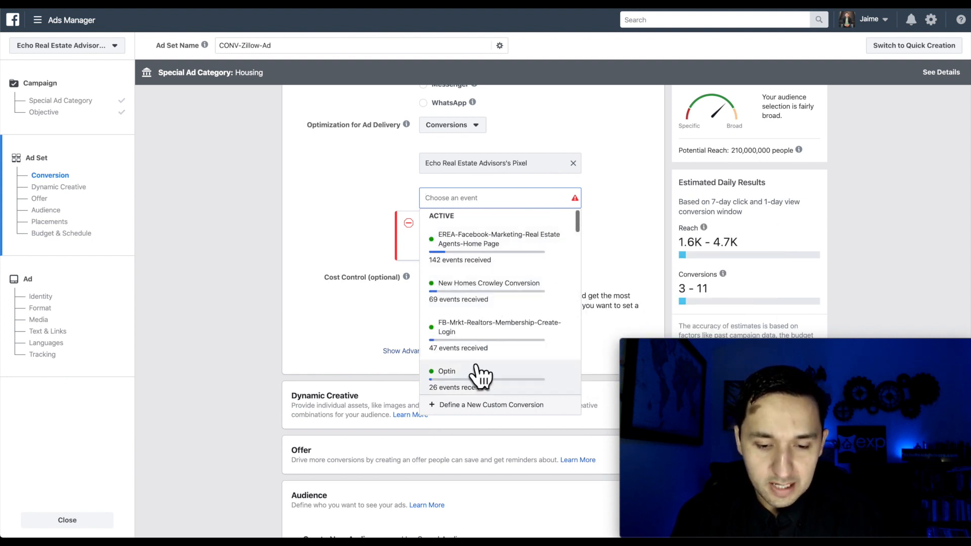
{"action": "left_click", "coordinate": [467, 283]}
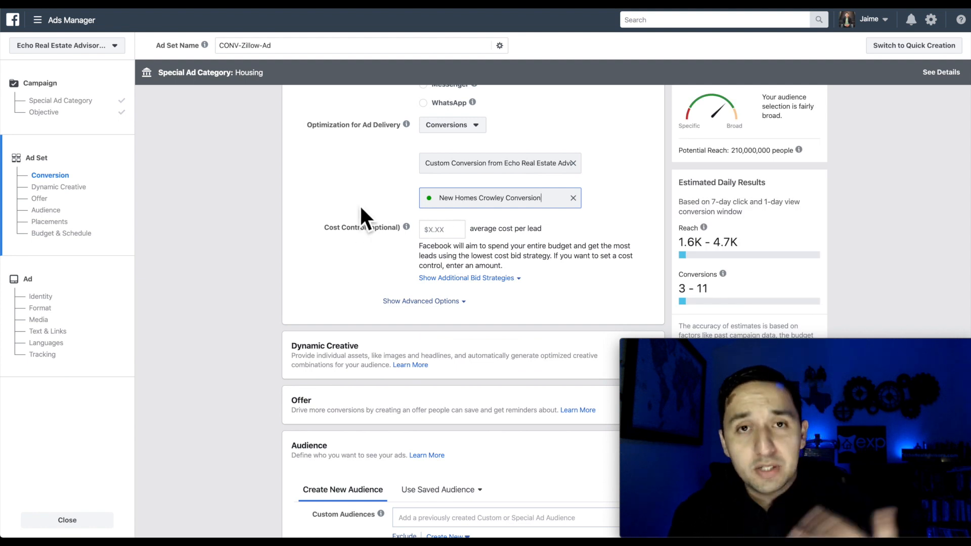
Step: Read the explanation of the optional cost control and locate the Custom Conversions tool in the list of all tools
{"action": "scroll", "coordinate": [338, 250], "scroll_direction": "down", "scroll_amount": 1}
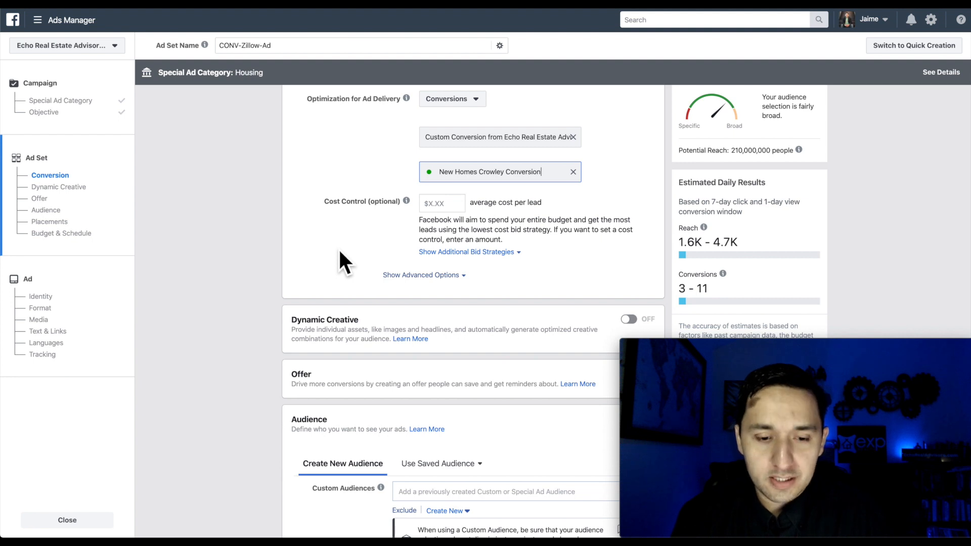
{"action": "scroll", "coordinate": [338, 247], "scroll_direction": "down", "scroll_amount": 1}
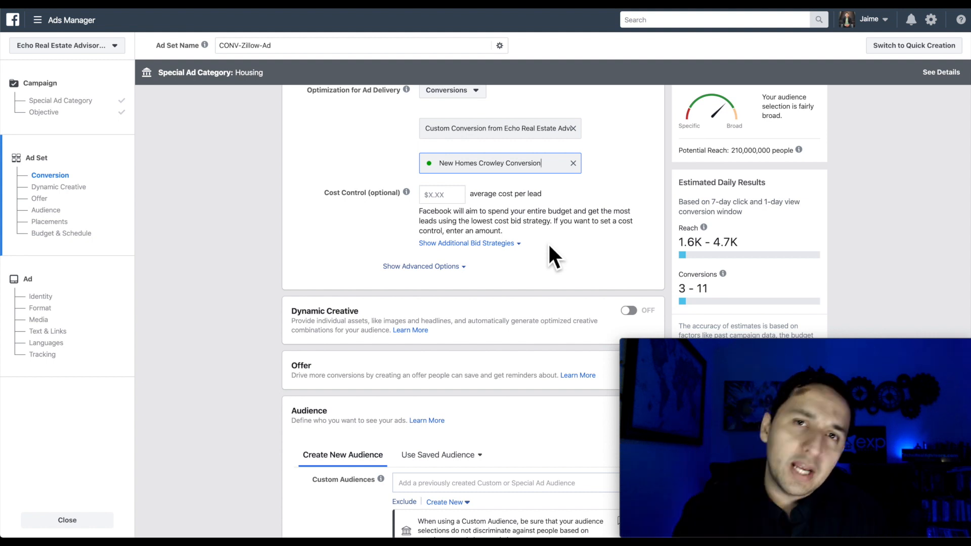
{"action": "mouse_move", "coordinate": [396, 187]}
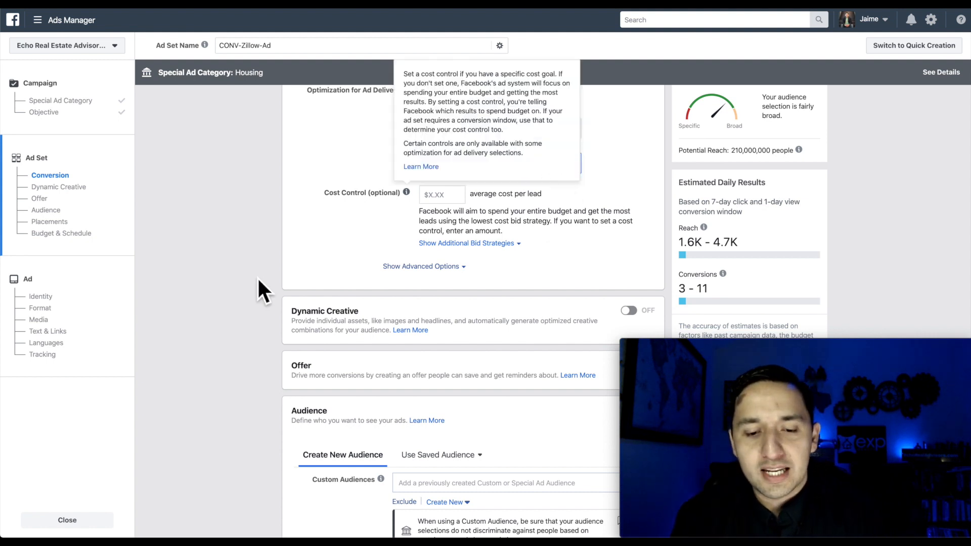
{"action": "scroll", "coordinate": [282, 253], "scroll_direction": "up", "scroll_amount": 1}
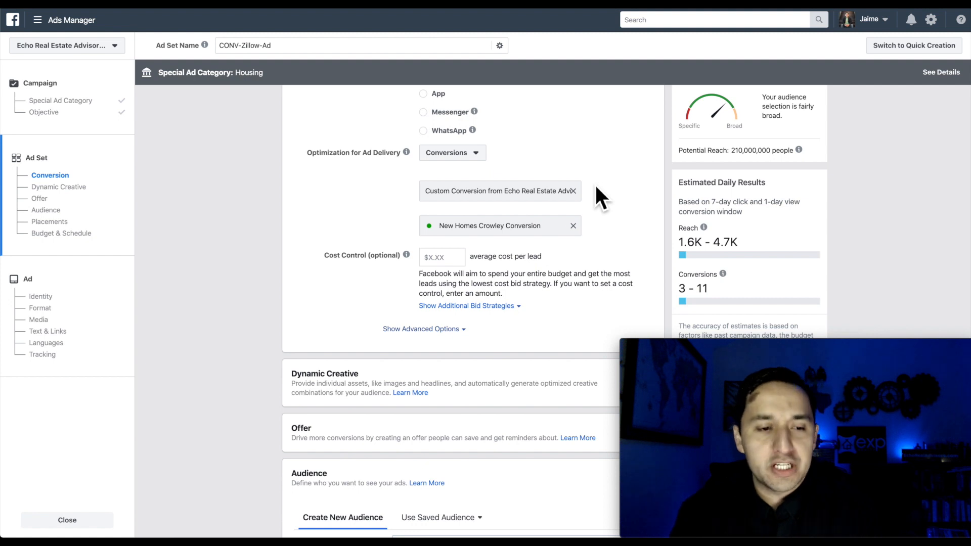
{"action": "left_click", "coordinate": [70, 26]}
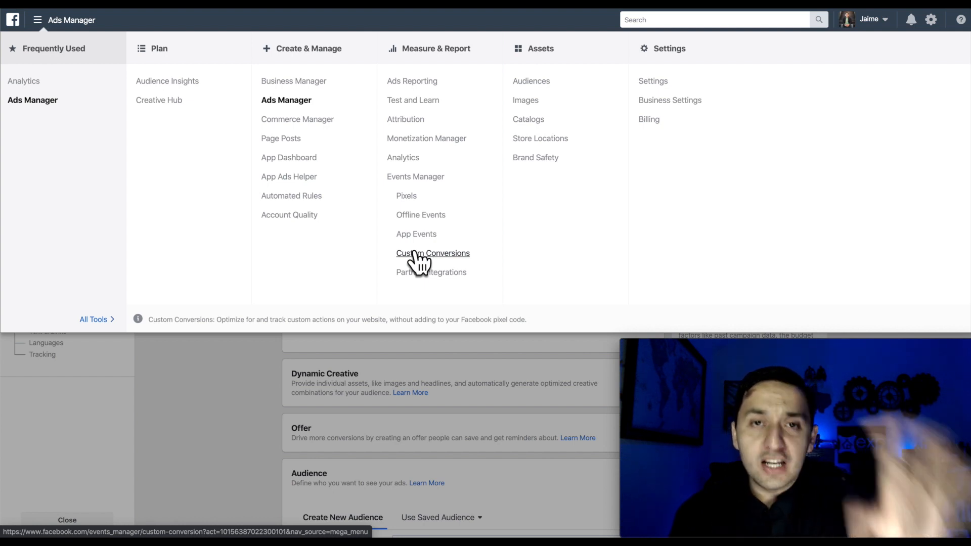
{"action": "left_click", "coordinate": [209, 398]}
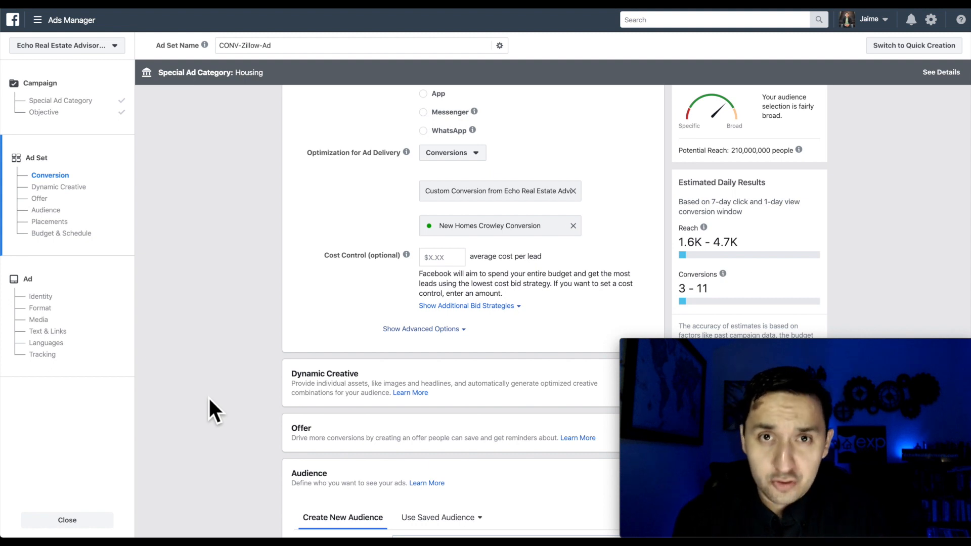
Step: Review the ad set's dynamic creative, offer and audience settings, including custom audiences and locations
{"action": "scroll", "coordinate": [209, 398], "scroll_direction": "down", "scroll_amount": 1}
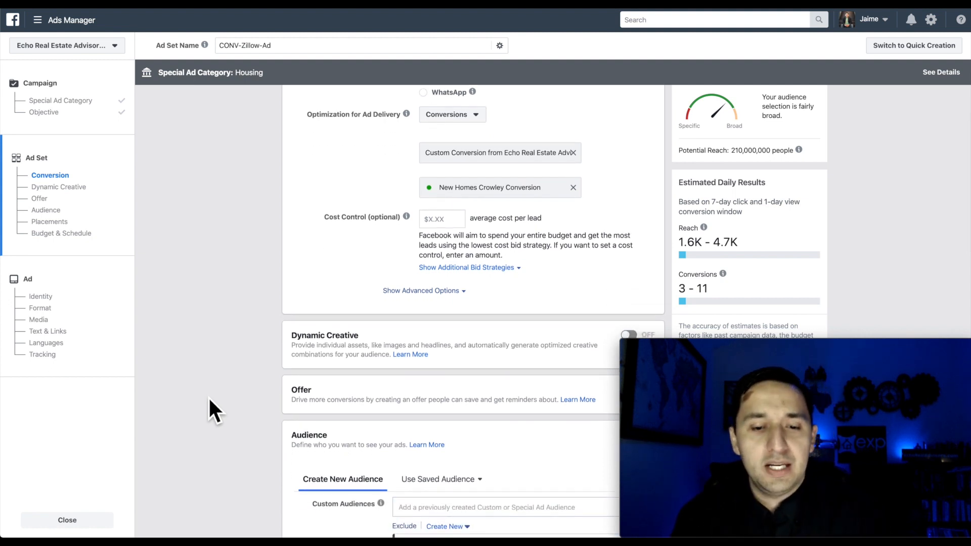
{"action": "scroll", "coordinate": [209, 397], "scroll_direction": "down", "scroll_amount": 3}
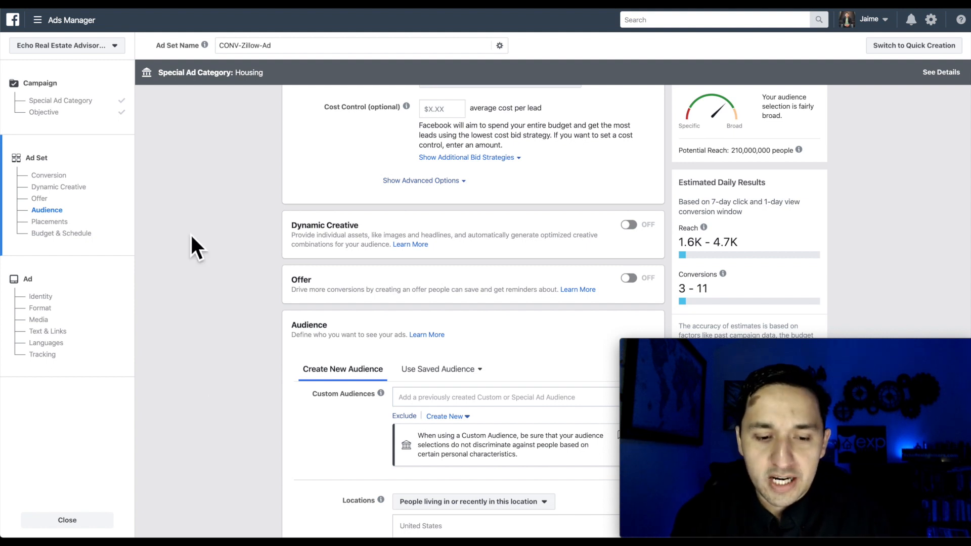
{"action": "scroll", "coordinate": [190, 232], "scroll_direction": "down", "scroll_amount": 1}
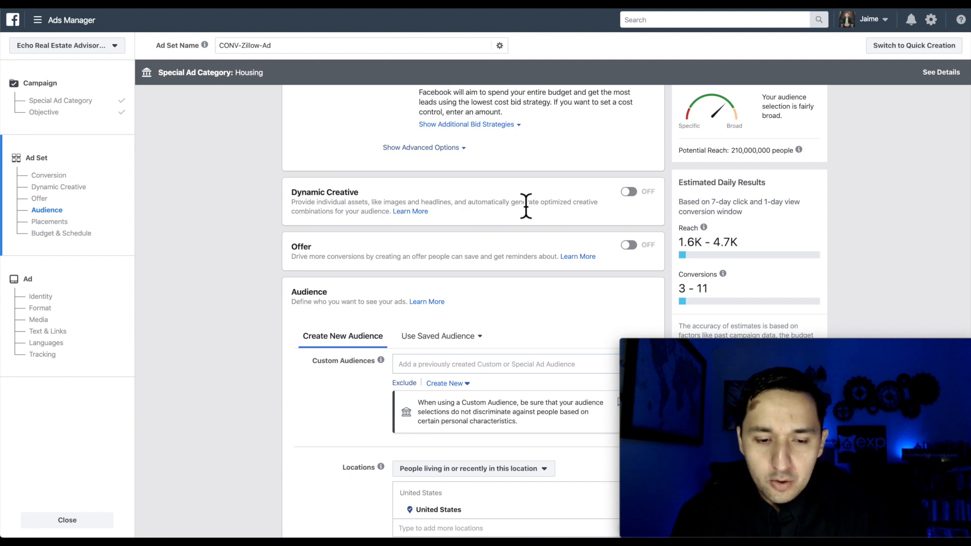
{"action": "scroll", "coordinate": [525, 206], "scroll_direction": "down", "scroll_amount": 1}
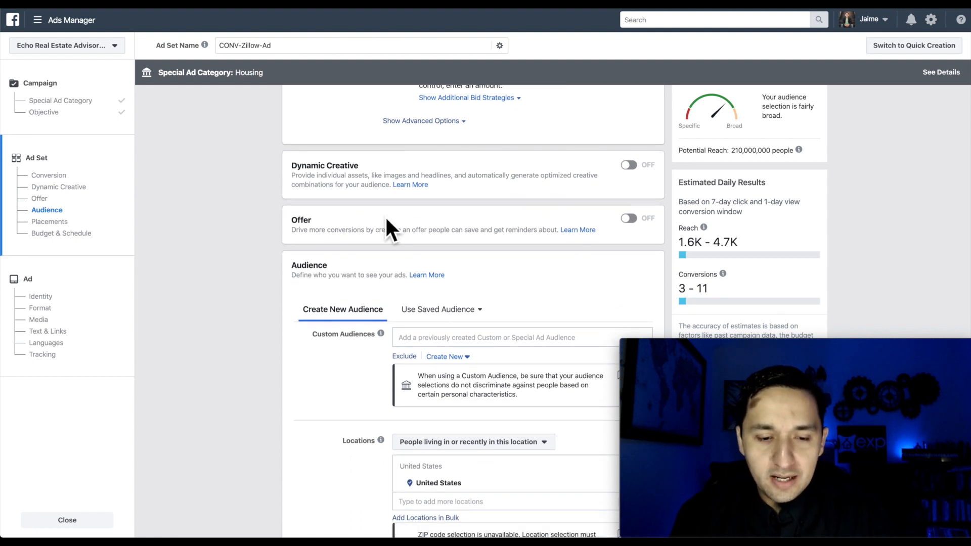
{"action": "scroll", "coordinate": [384, 215], "scroll_direction": "down", "scroll_amount": 1}
{"action": "scroll", "coordinate": [319, 242], "scroll_direction": "down", "scroll_amount": 3}
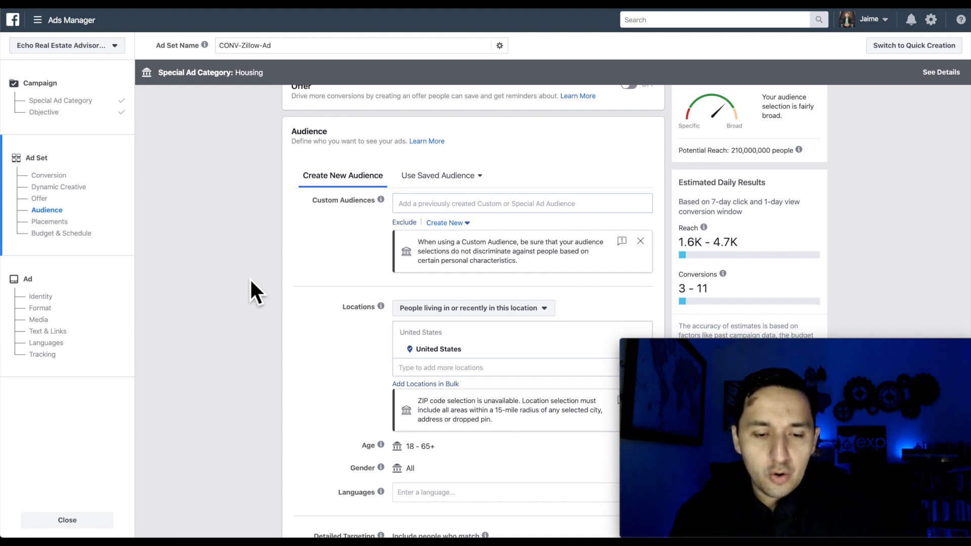
Step: Target people living in this location and set the audience location to San Antonio, Texas
{"action": "scroll", "coordinate": [346, 318], "scroll_direction": "down", "scroll_amount": 2}
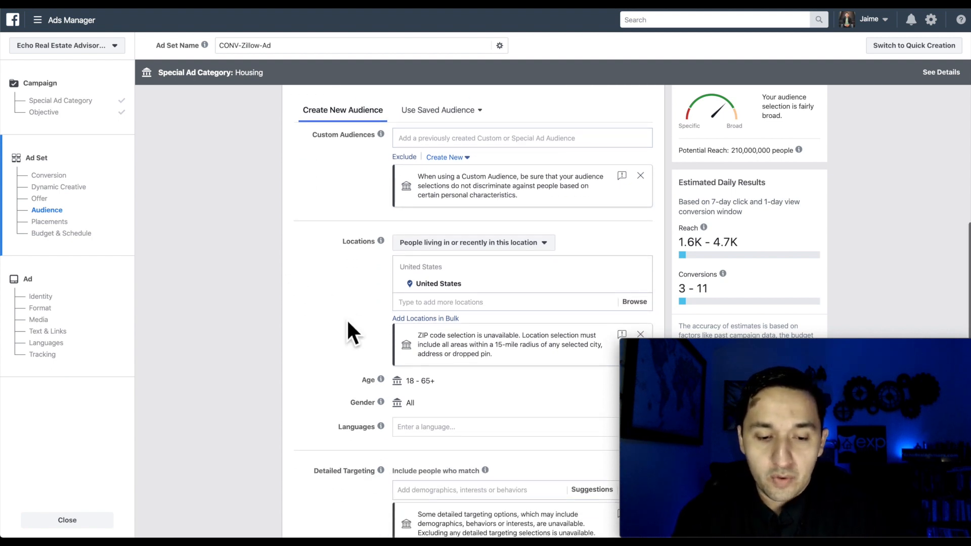
{"action": "scroll", "coordinate": [349, 324], "scroll_direction": "down", "scroll_amount": 2}
{"action": "left_click", "coordinate": [445, 176]}
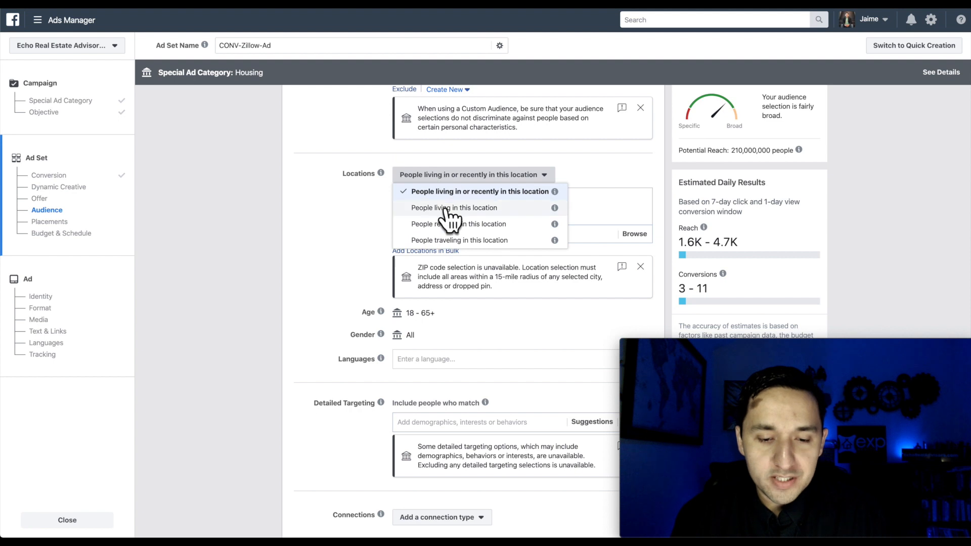
{"action": "left_click", "coordinate": [445, 210]}
{"action": "left_click", "coordinate": [462, 236]}
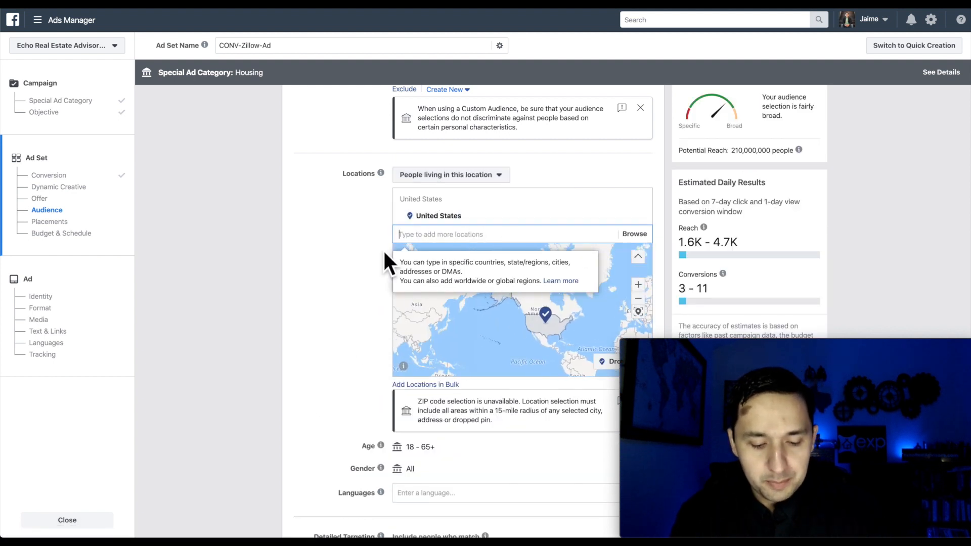
{"action": "type", "text": "san"}
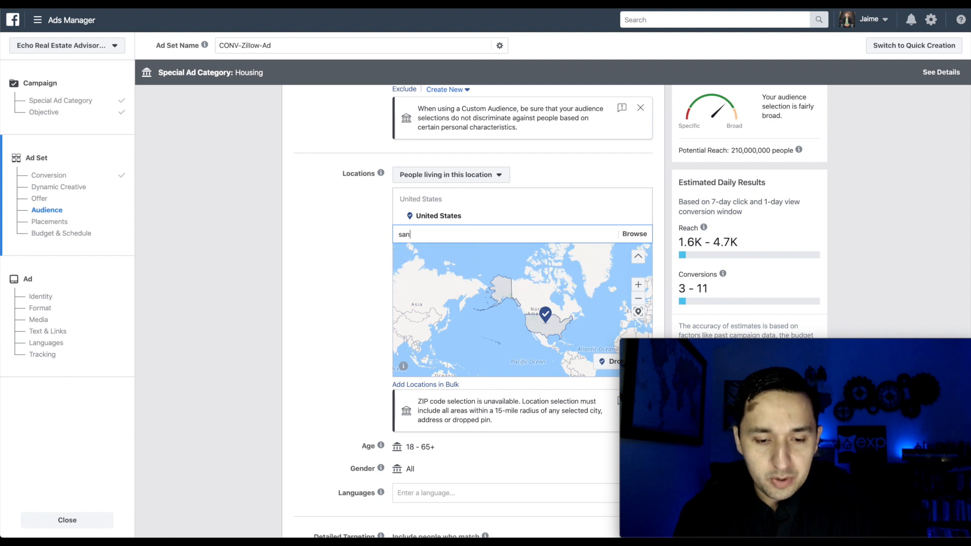
{"action": "type", "text": " ant"}
{"action": "key", "text": "Return"}
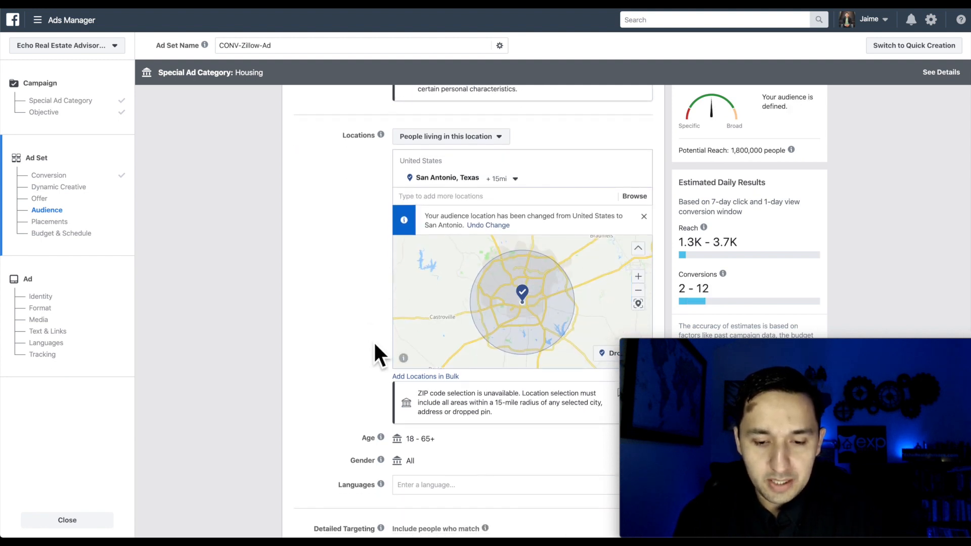
Step: Add the Zillow interest to the audience's detailed targeting
{"action": "scroll", "coordinate": [375, 345], "scroll_direction": "down", "scroll_amount": 1}
{"action": "scroll", "coordinate": [373, 340], "scroll_direction": "down", "scroll_amount": 3}
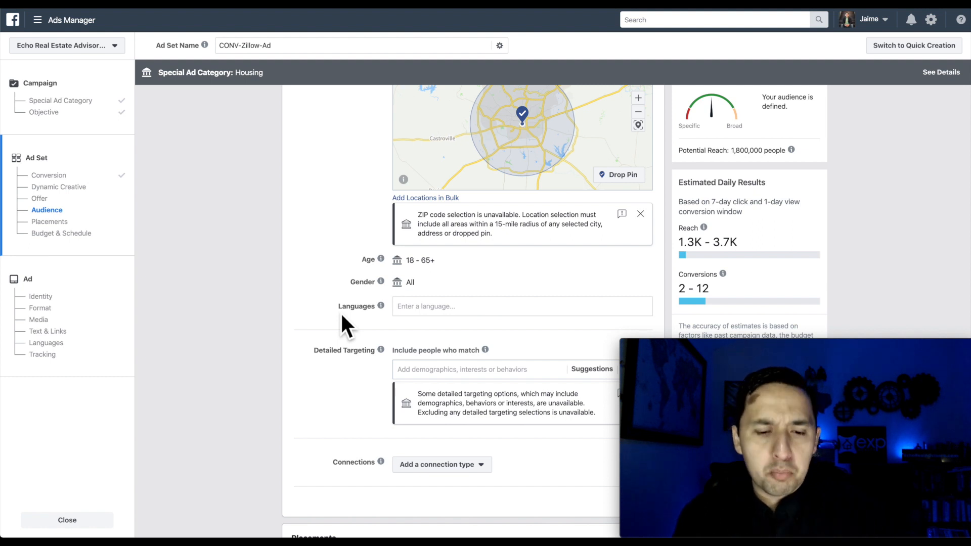
{"action": "scroll", "coordinate": [314, 315], "scroll_direction": "down", "scroll_amount": 1}
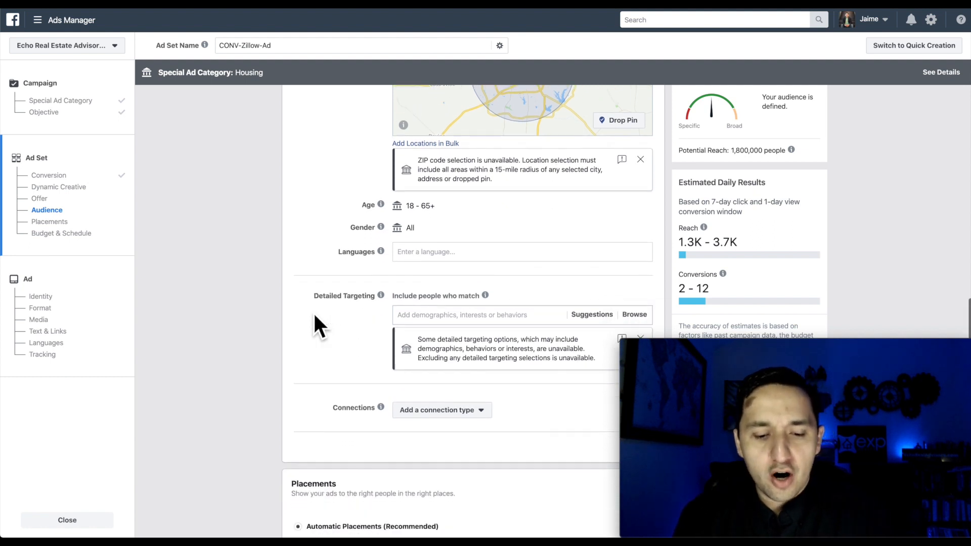
{"action": "scroll", "coordinate": [314, 311], "scroll_direction": "down", "scroll_amount": 1}
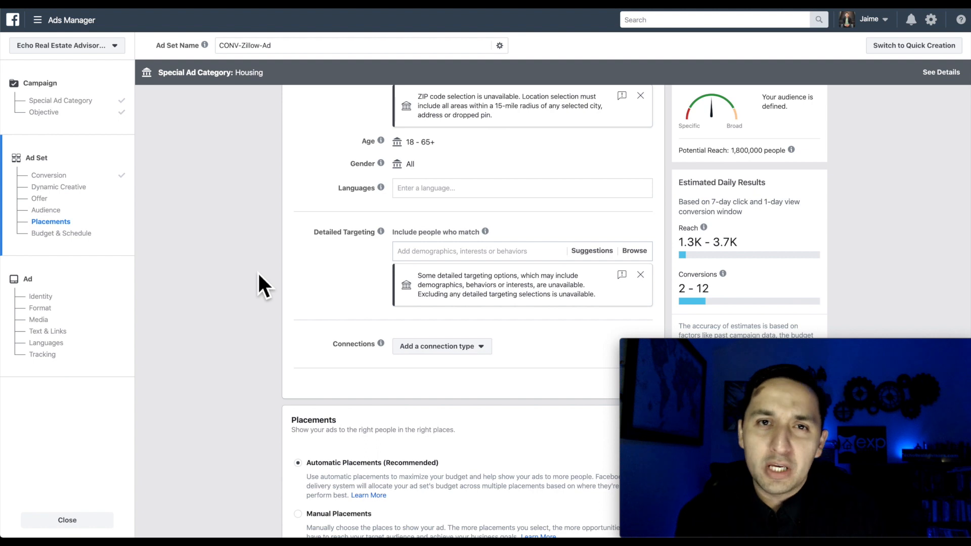
{"action": "left_click", "coordinate": [432, 251]}
{"action": "type", "text": "zillow"}
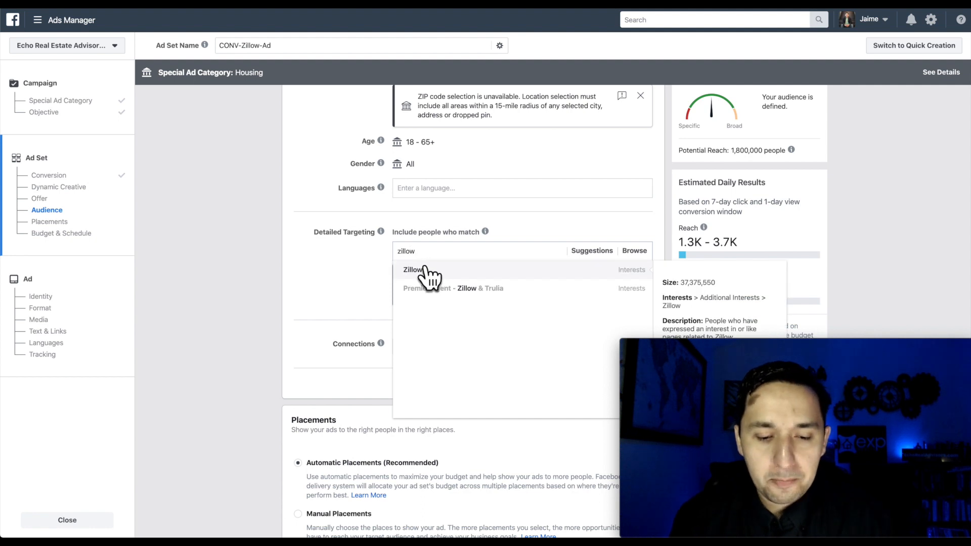
{"action": "left_click", "coordinate": [427, 271]}
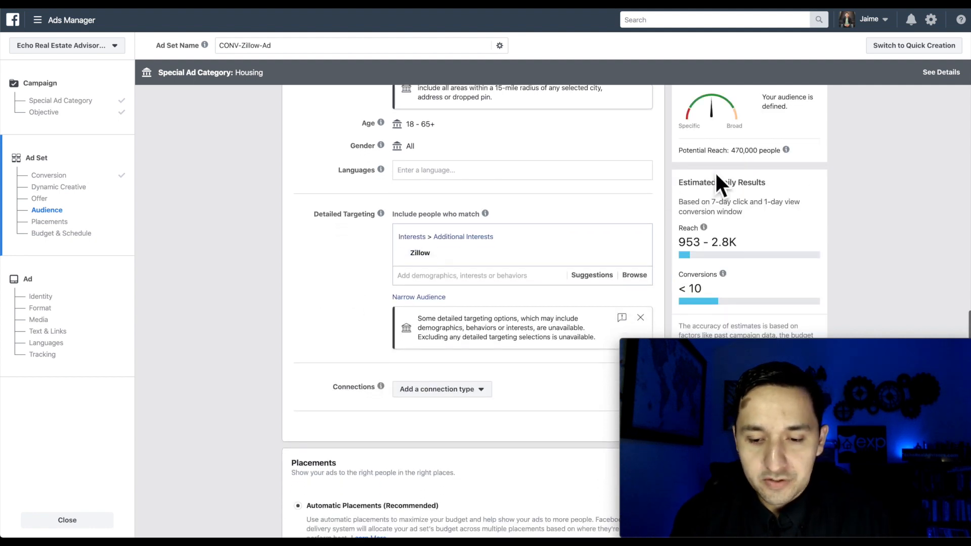
Step: Read how the potential reach is estimated and look through the available connection types without choosing one
{"action": "mouse_move", "coordinate": [773, 151]}
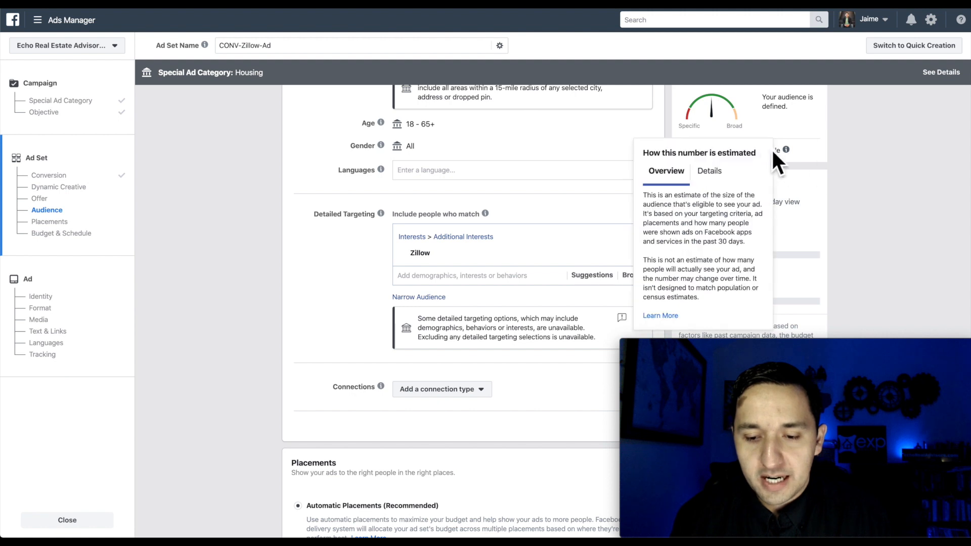
{"action": "scroll", "coordinate": [333, 271], "scroll_direction": "up", "scroll_amount": 4}
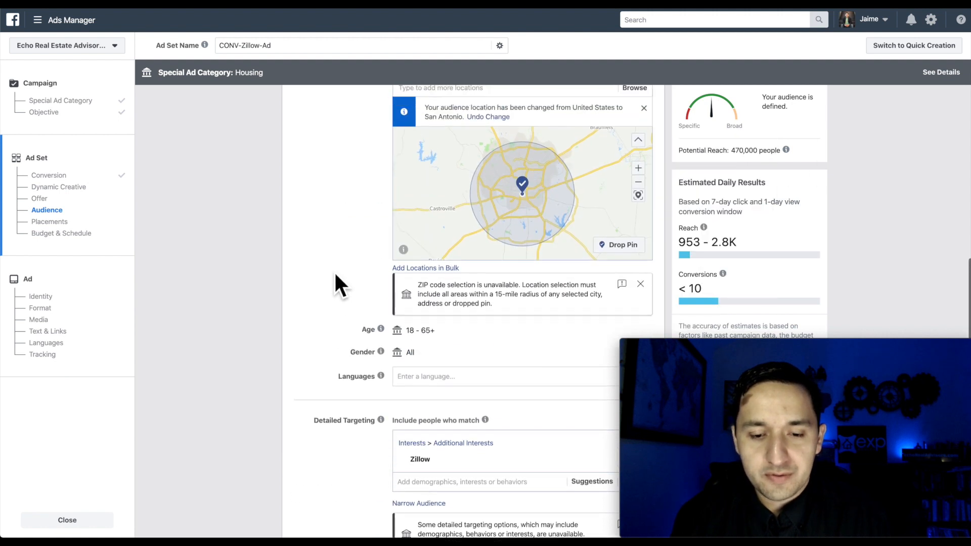
{"action": "scroll", "coordinate": [335, 274], "scroll_direction": "down", "scroll_amount": 6}
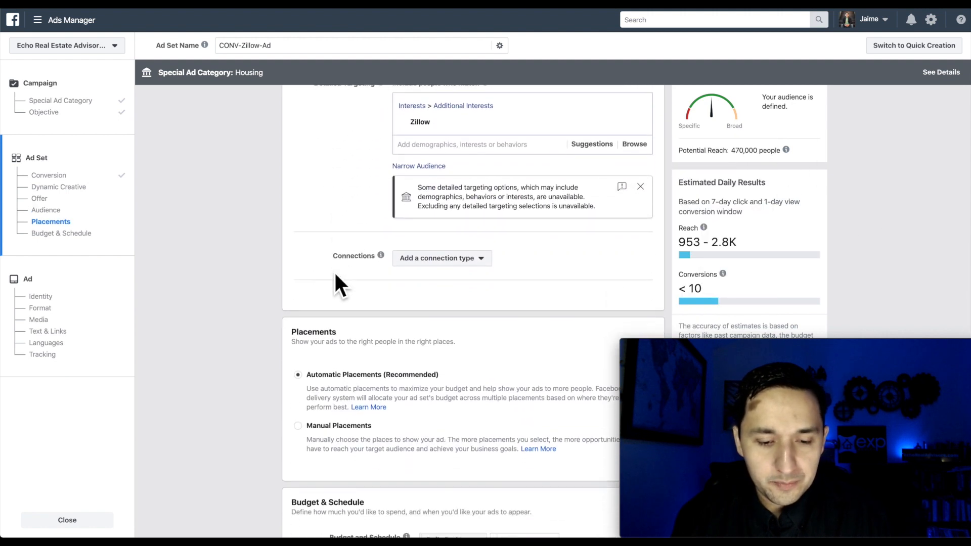
{"action": "scroll", "coordinate": [334, 274], "scroll_direction": "down", "scroll_amount": 1}
{"action": "left_click", "coordinate": [431, 202]}
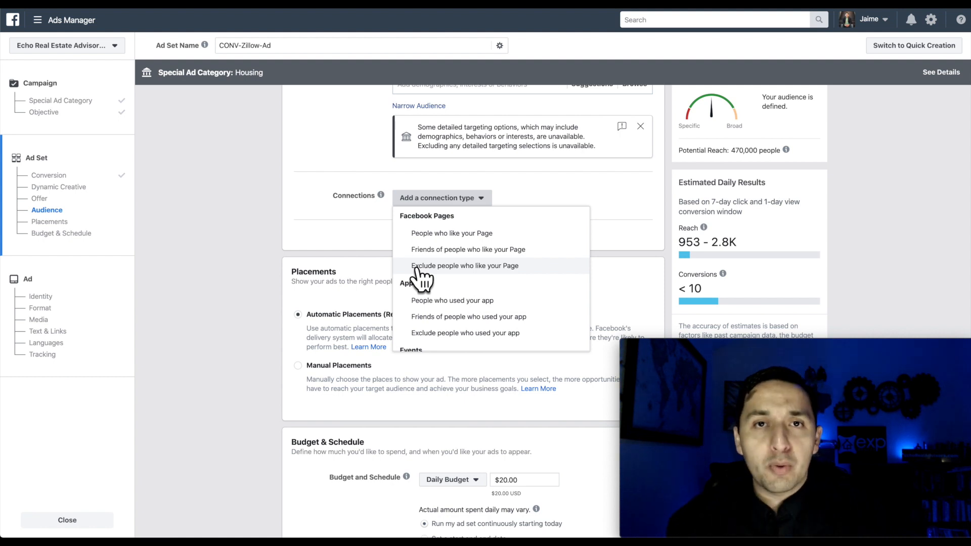
{"action": "left_click", "coordinate": [332, 222]}
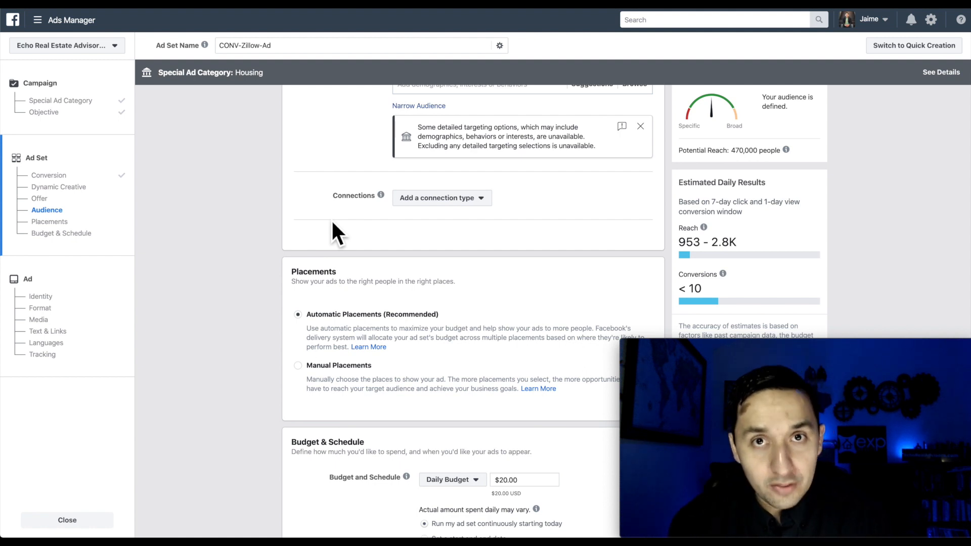
Step: Switch the ad set to manual placements and remove the Instagram, Messenger and Audience Network platforms
{"action": "scroll", "coordinate": [332, 222], "scroll_direction": "down", "scroll_amount": 2}
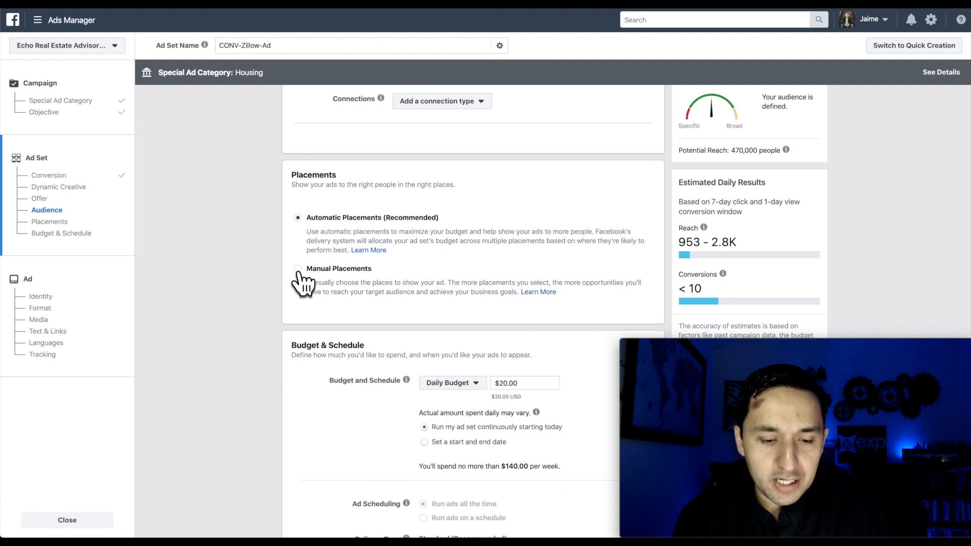
{"action": "left_click", "coordinate": [299, 273]}
{"action": "scroll", "coordinate": [386, 267], "scroll_direction": "down", "scroll_amount": 1}
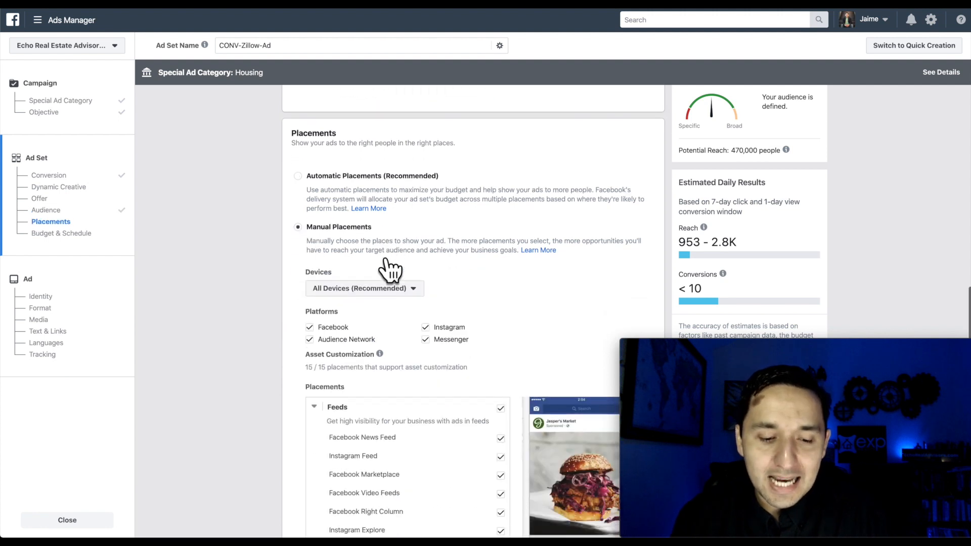
{"action": "left_click", "coordinate": [424, 326]}
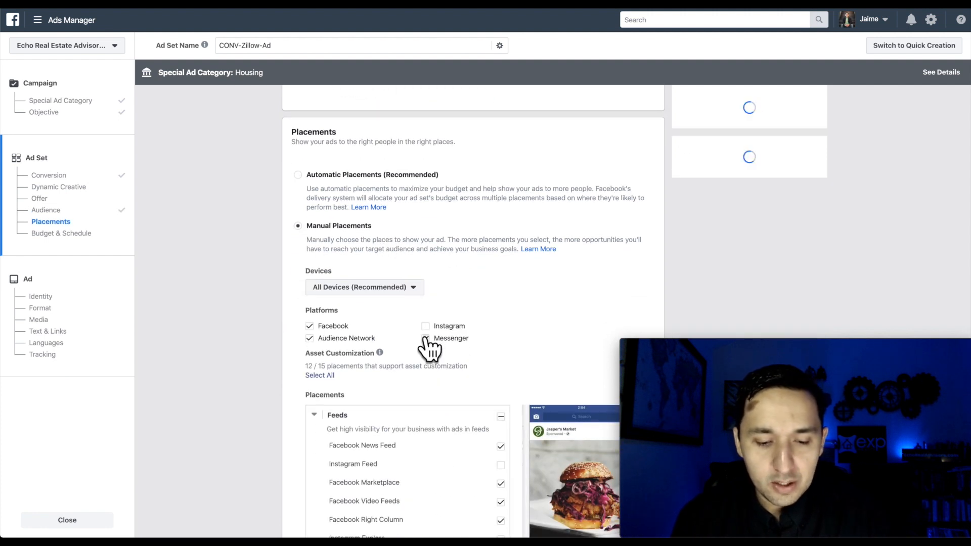
{"action": "left_click", "coordinate": [309, 338]}
Step: Exclude Facebook Marketplace, Facebook Video Feeds and Facebook Right Column from the feed placements, keeping Facebook News Feed
{"action": "scroll", "coordinate": [480, 377], "scroll_direction": "down", "scroll_amount": 2}
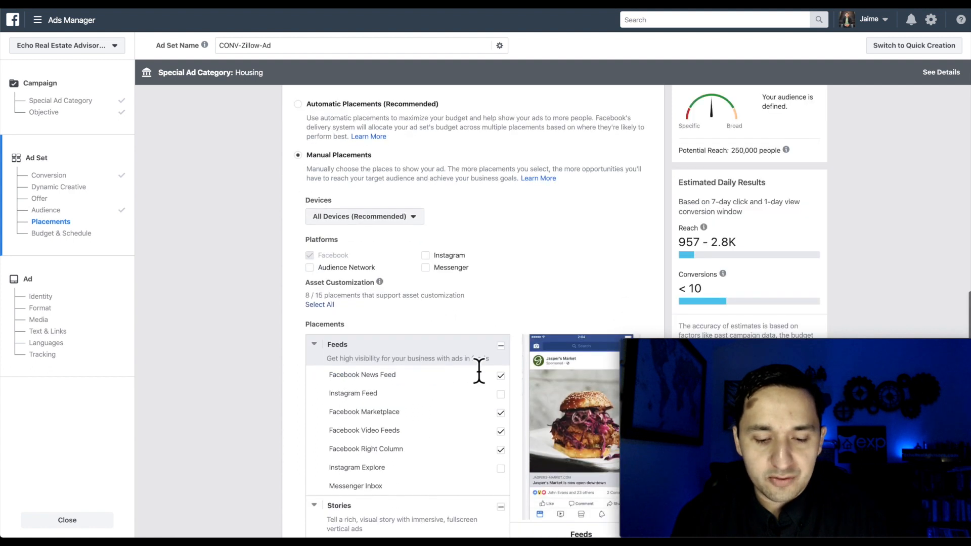
{"action": "left_click", "coordinate": [499, 412]}
{"action": "left_click", "coordinate": [501, 430]}
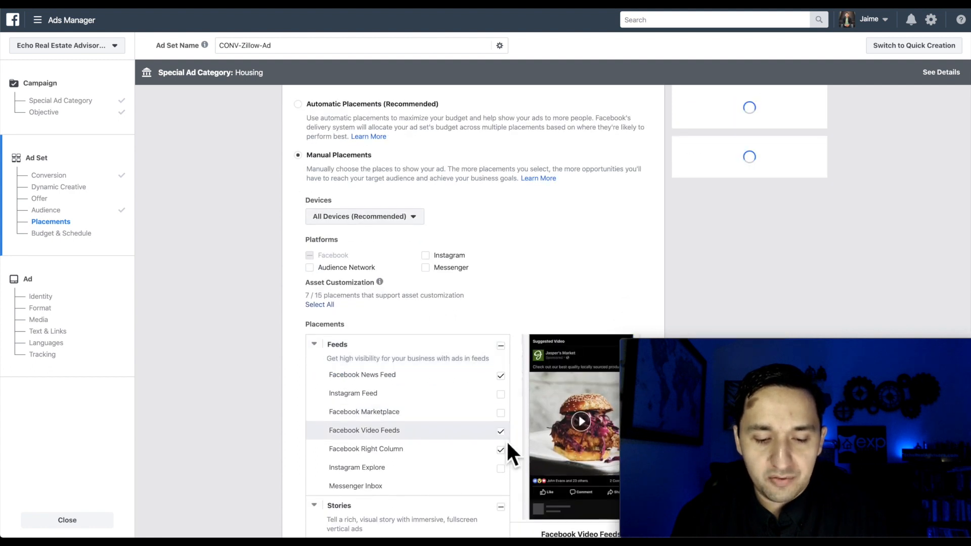
{"action": "left_click", "coordinate": [500, 449]}
Step: Exclude the Facebook Stories, In-Stream, Search and In-Article placements from the ad set
{"action": "scroll", "coordinate": [506, 451], "scroll_direction": "down", "scroll_amount": 1}
{"action": "scroll", "coordinate": [505, 451], "scroll_direction": "down", "scroll_amount": 4}
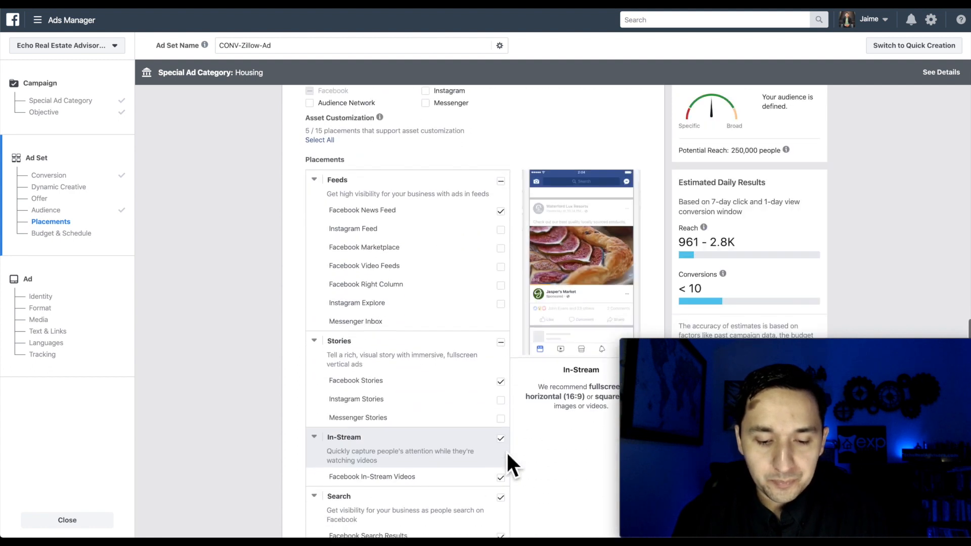
{"action": "left_click", "coordinate": [500, 382]}
{"action": "scroll", "coordinate": [501, 414], "scroll_direction": "down", "scroll_amount": 2}
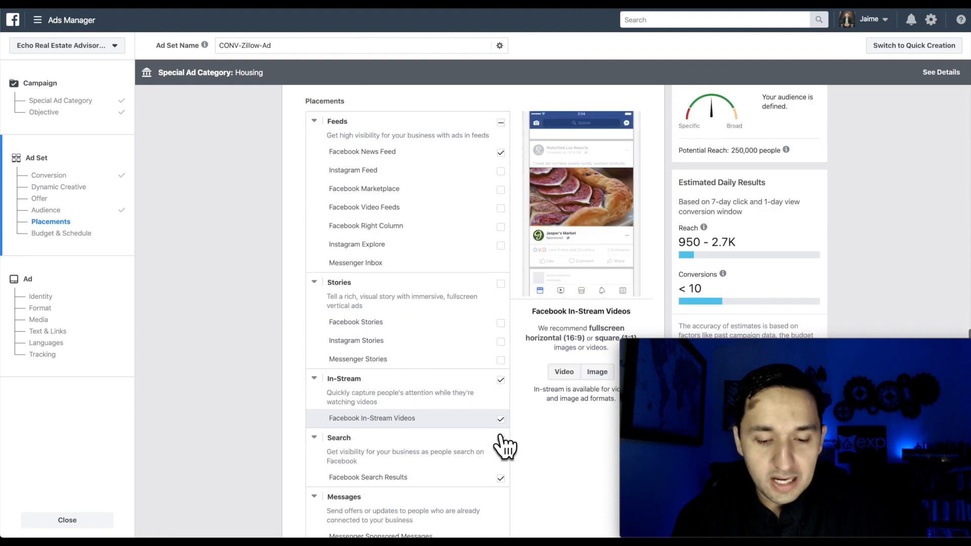
{"action": "left_click", "coordinate": [500, 370]}
{"action": "left_click", "coordinate": [501, 429]}
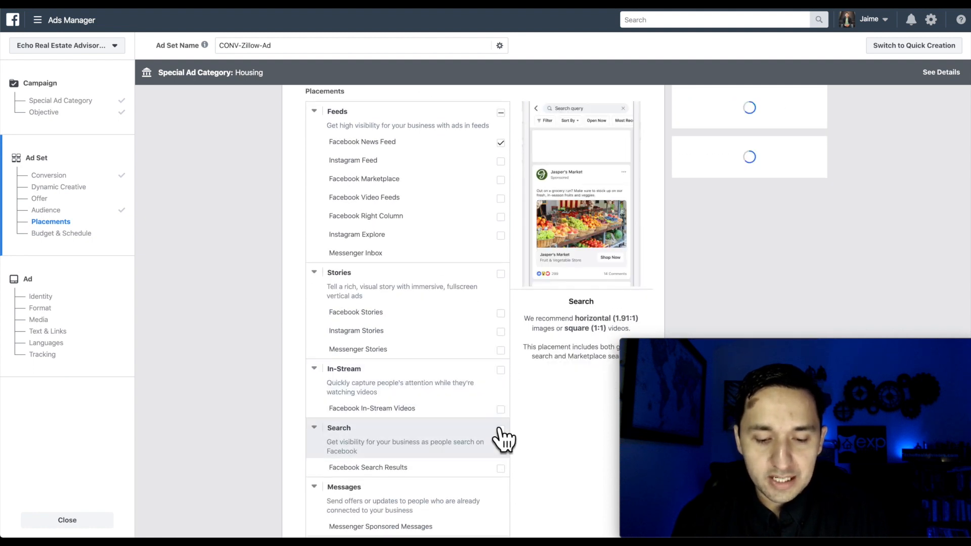
{"action": "scroll", "coordinate": [503, 434], "scroll_direction": "down", "scroll_amount": 5}
{"action": "left_click", "coordinate": [500, 377]}
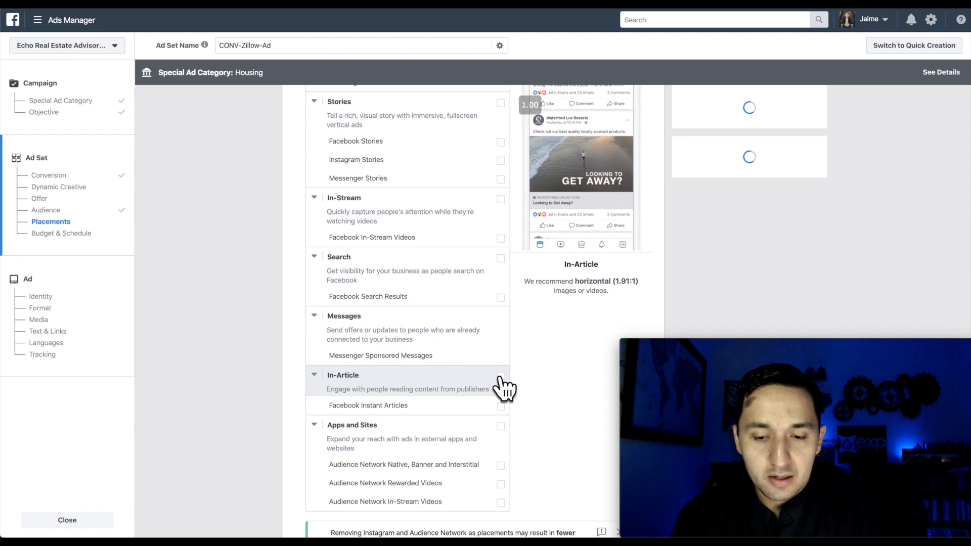
Step: Review the ad set's placement selection, potential reach, mobile device options and budget section
{"action": "scroll", "coordinate": [504, 377], "scroll_direction": "up", "scroll_amount": 9}
{"action": "scroll", "coordinate": [504, 380], "scroll_direction": "down", "scroll_amount": 1}
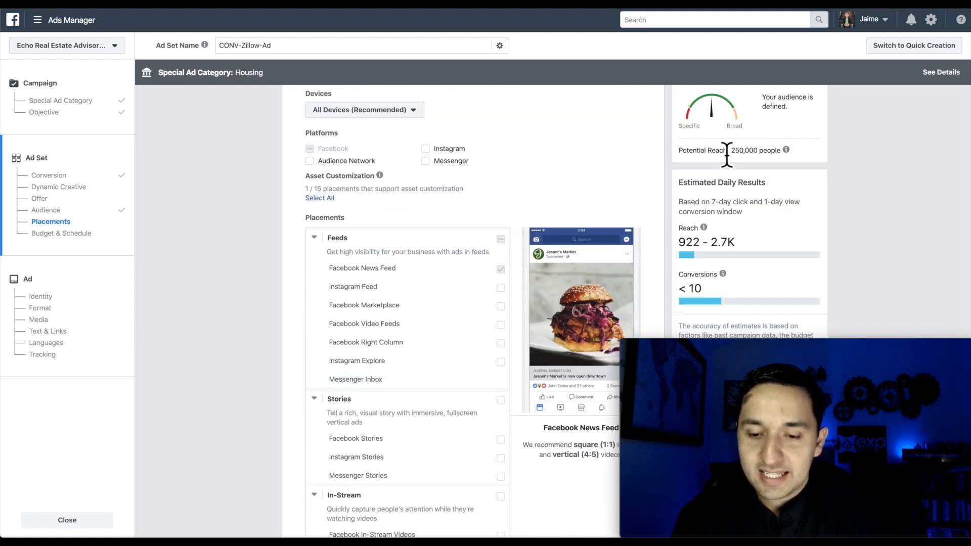
{"action": "scroll", "coordinate": [493, 224], "scroll_direction": "down", "scroll_amount": 10}
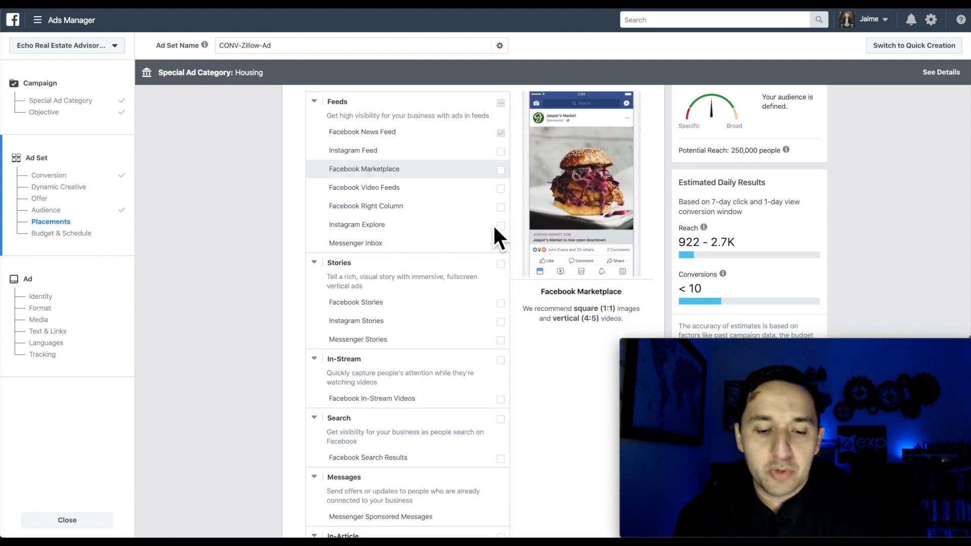
{"action": "scroll", "coordinate": [482, 368], "scroll_direction": "down", "scroll_amount": 4}
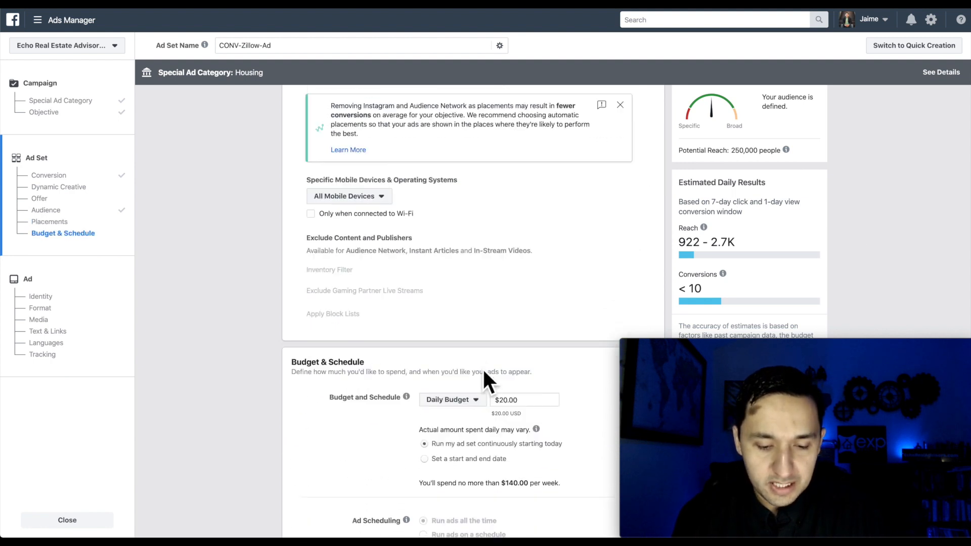
{"action": "scroll", "coordinate": [480, 326], "scroll_direction": "up", "scroll_amount": 5}
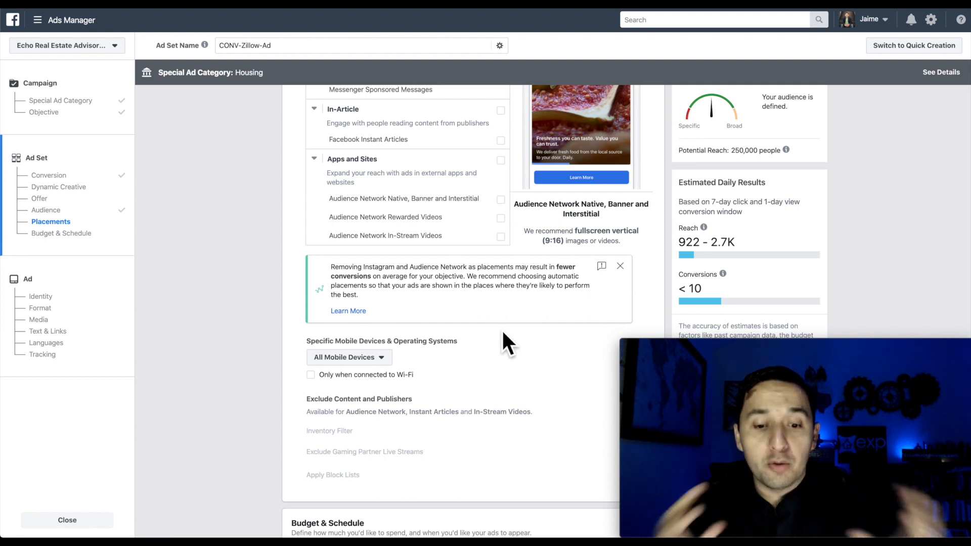
{"action": "scroll", "coordinate": [503, 332], "scroll_direction": "up", "scroll_amount": 3}
{"action": "scroll", "coordinate": [503, 333], "scroll_direction": "up", "scroll_amount": 7}
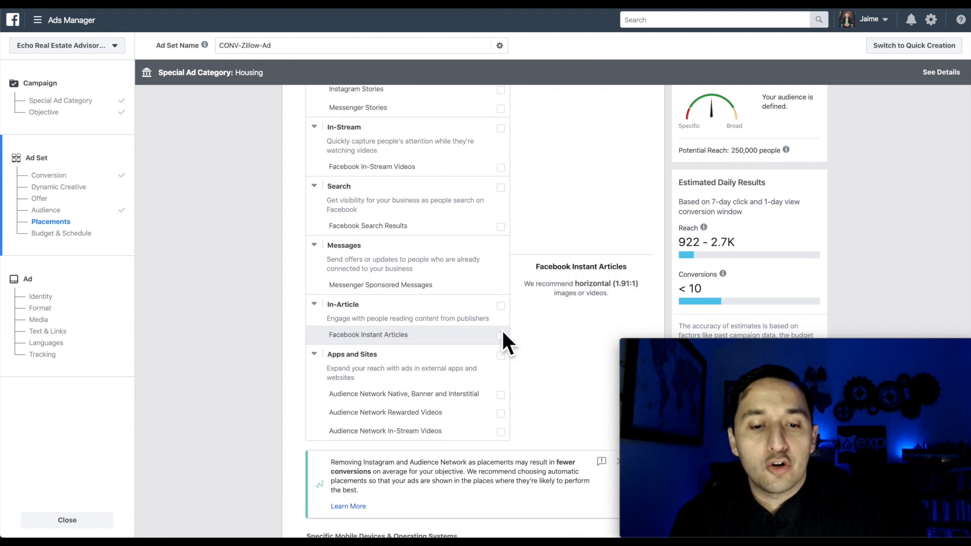
{"action": "scroll", "coordinate": [498, 406], "scroll_direction": "up", "scroll_amount": 1}
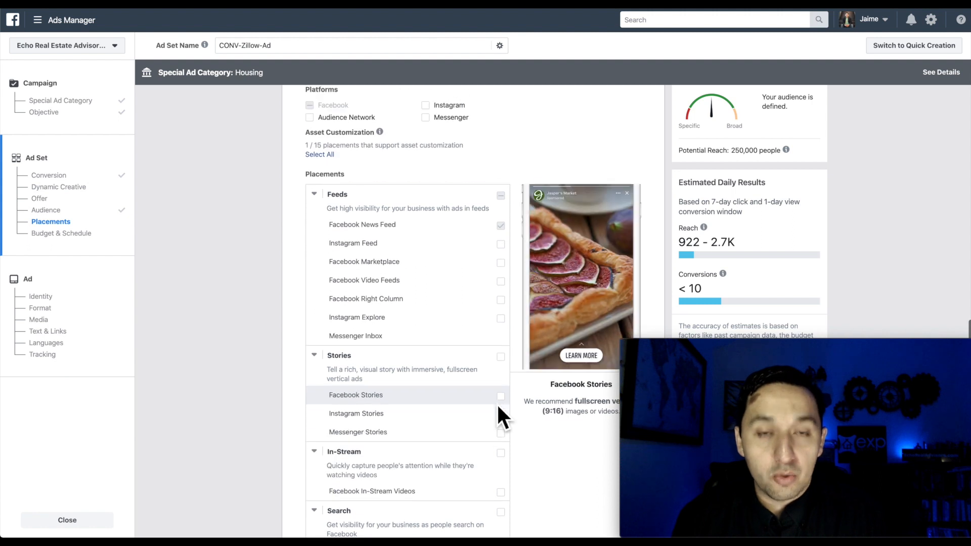
{"action": "scroll", "coordinate": [498, 407], "scroll_direction": "up", "scroll_amount": 5}
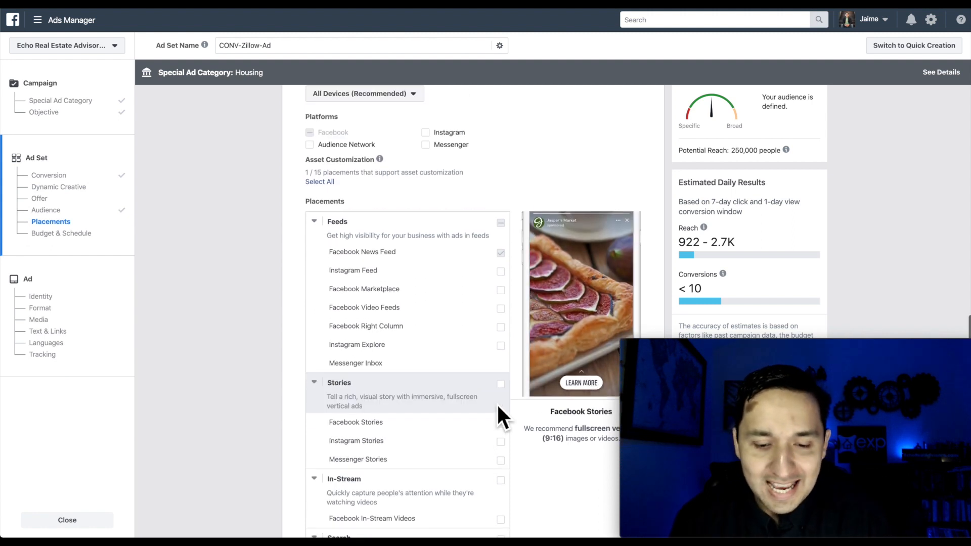
{"action": "scroll", "coordinate": [496, 402], "scroll_direction": "down", "scroll_amount": 3}
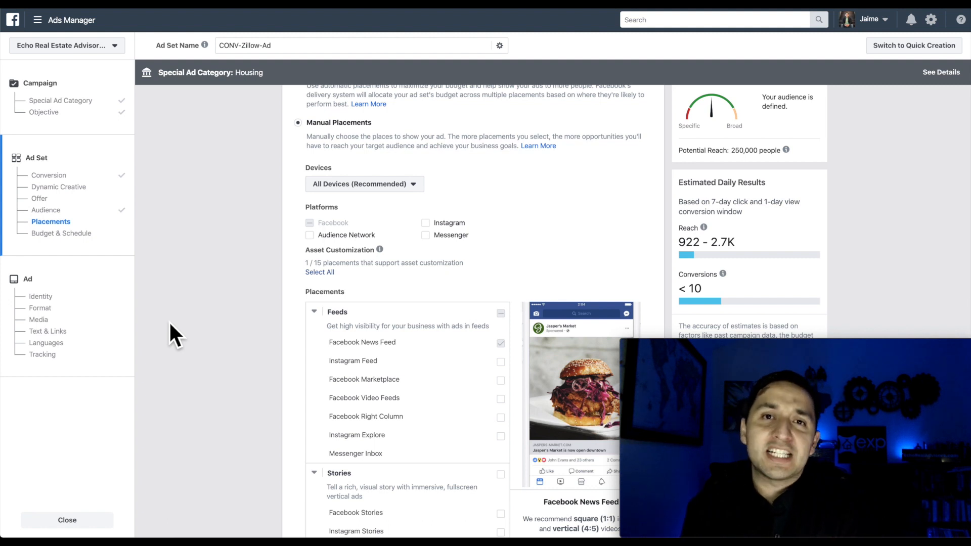
{"action": "scroll", "coordinate": [170, 325], "scroll_direction": "down", "scroll_amount": 6}
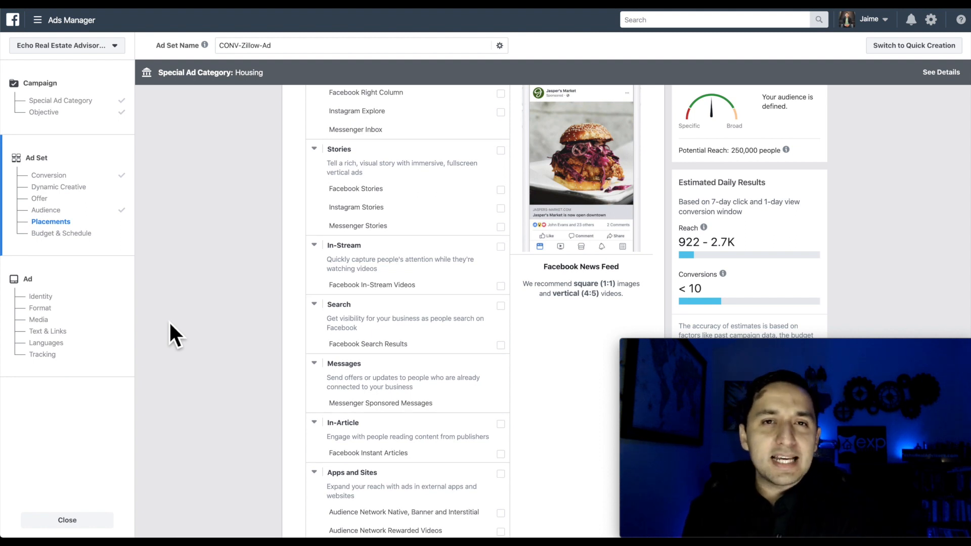
{"action": "scroll", "coordinate": [170, 324], "scroll_direction": "down", "scroll_amount": 1}
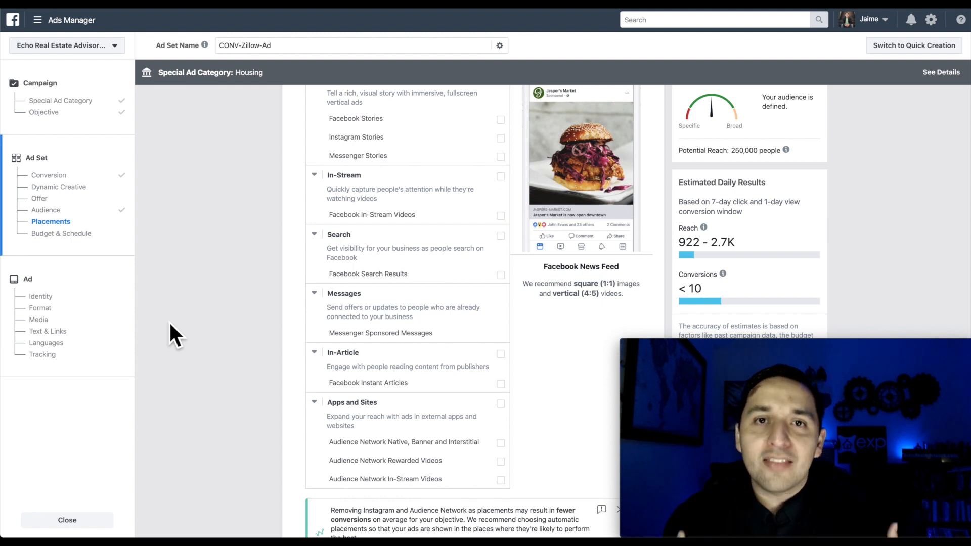
{"action": "scroll", "coordinate": [170, 324], "scroll_direction": "down", "scroll_amount": 1}
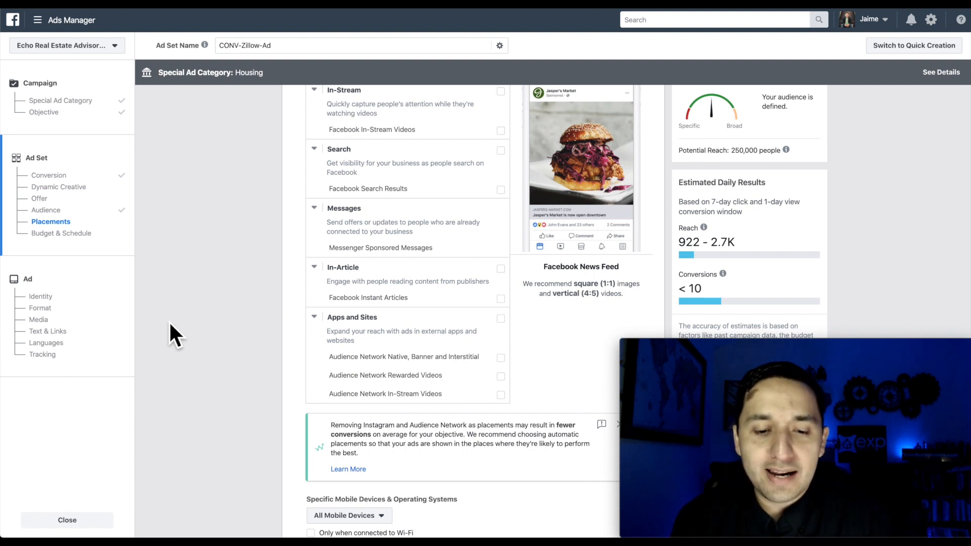
Step: Accept the ad set's budget and schedule settings and continue to the ad-level setup
{"action": "scroll", "coordinate": [169, 321], "scroll_direction": "down", "scroll_amount": 2}
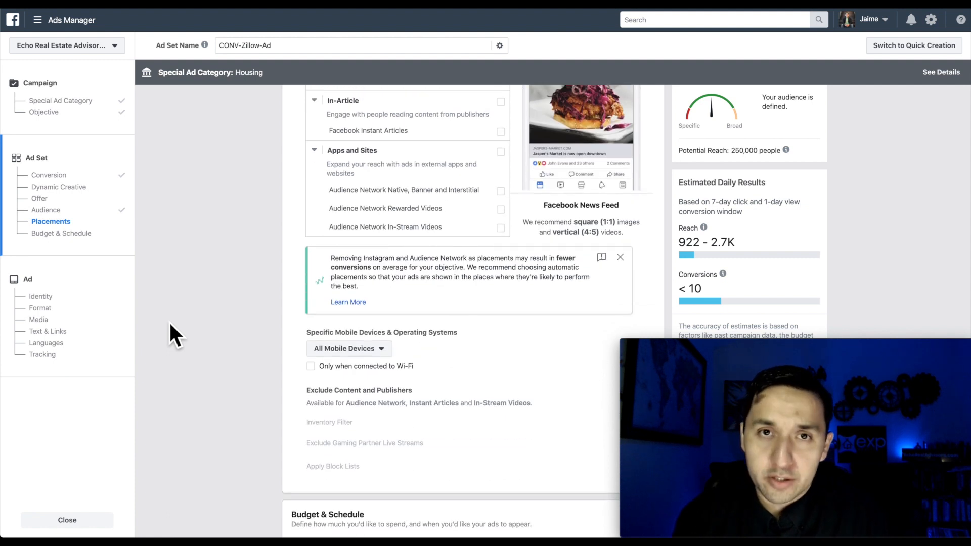
{"action": "scroll", "coordinate": [170, 324], "scroll_direction": "down", "scroll_amount": 1}
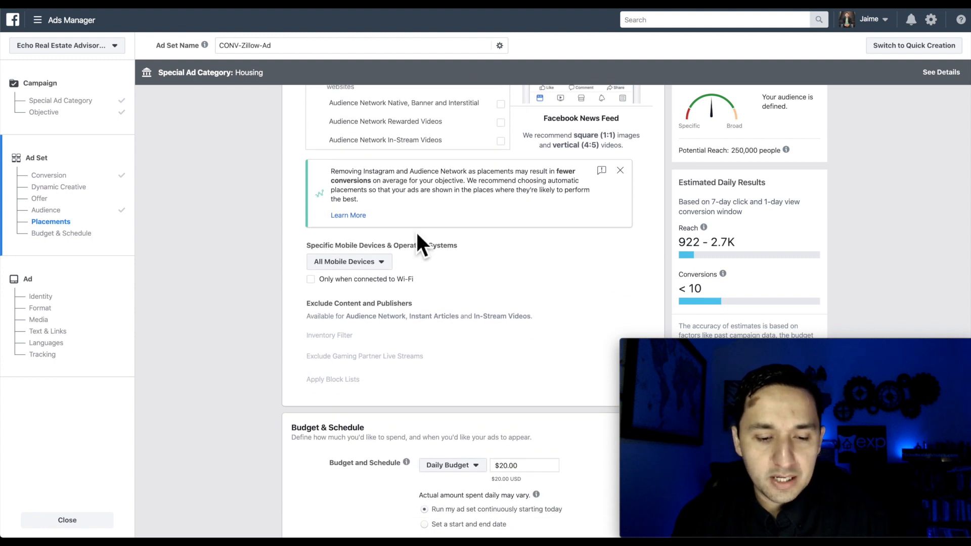
{"action": "scroll", "coordinate": [417, 299], "scroll_direction": "down", "scroll_amount": 2}
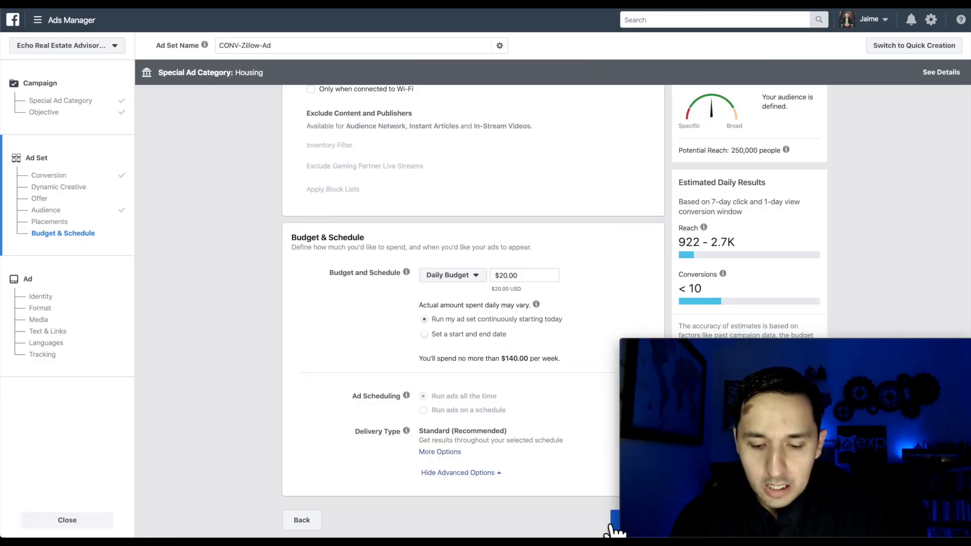
{"action": "left_click", "coordinate": [614, 527]}
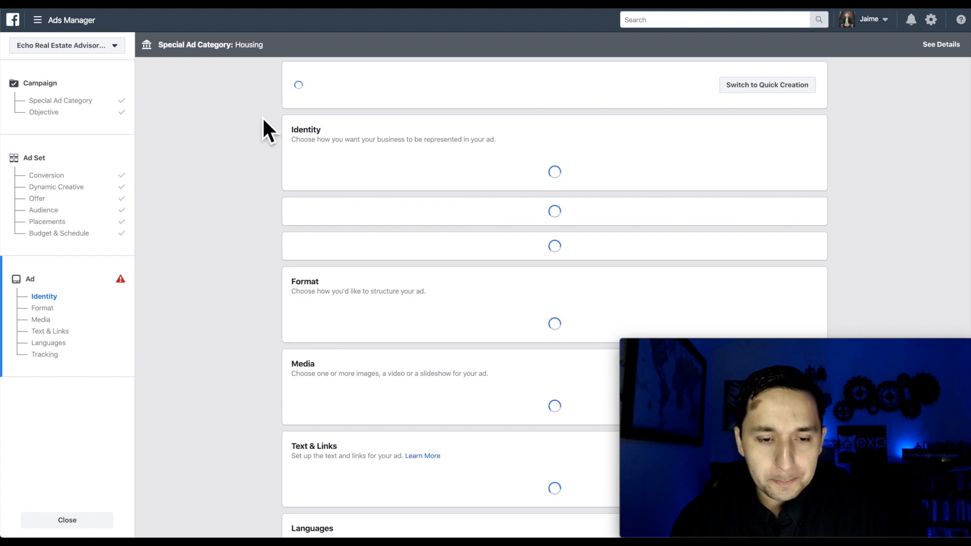
Step: Name the ad "CONV-Zillow-Ad"
{"action": "left_click", "coordinate": [402, 90]}
{"action": "triple_click", "coordinate": [407, 98]}
{"action": "type", "text": "C"}
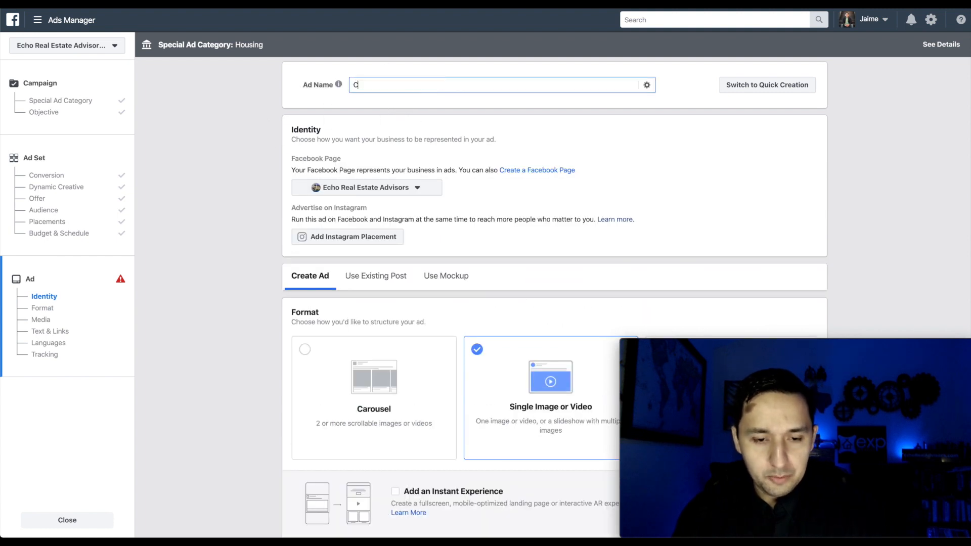
{"action": "type", "text": "ONV-"}
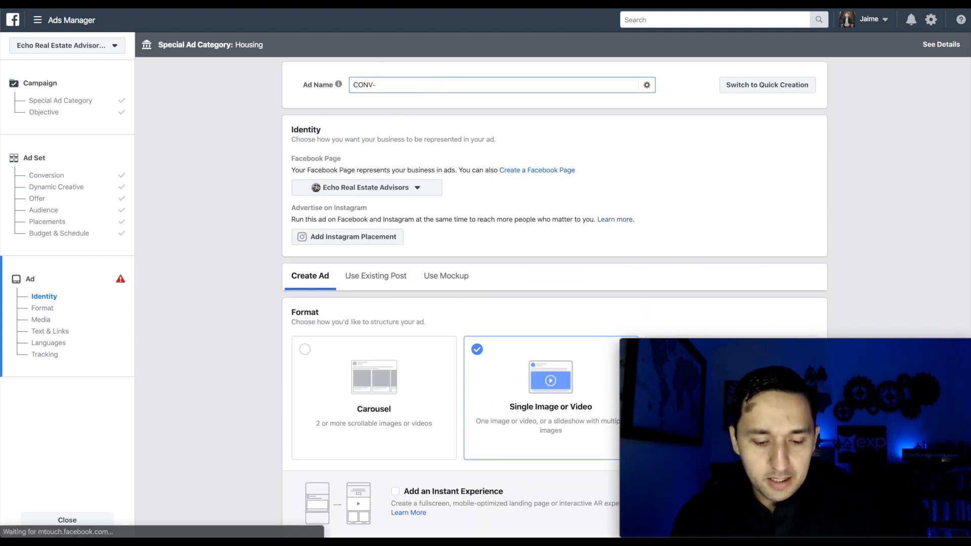
{"action": "type", "text": "Zillow-"}
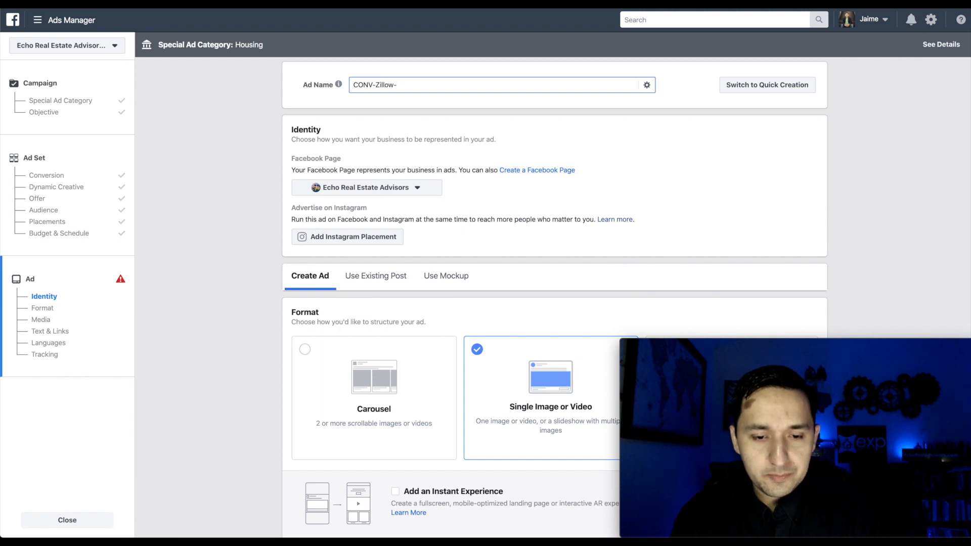
{"action": "type", "text": "d"}
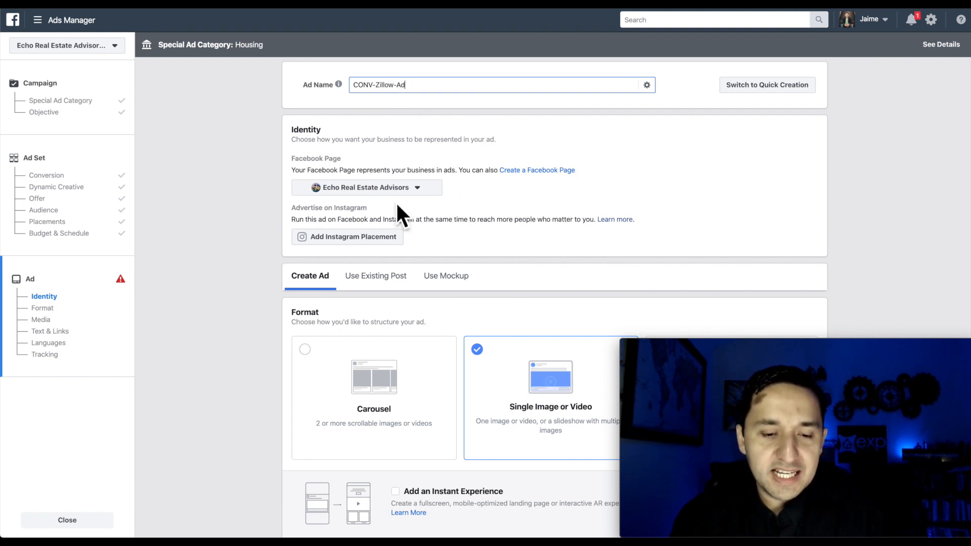
Step: Try the Carousel ad format and compare the Video / Slideshow and Image options on its first card
{"action": "scroll", "coordinate": [462, 206], "scroll_direction": "down", "scroll_amount": 4}
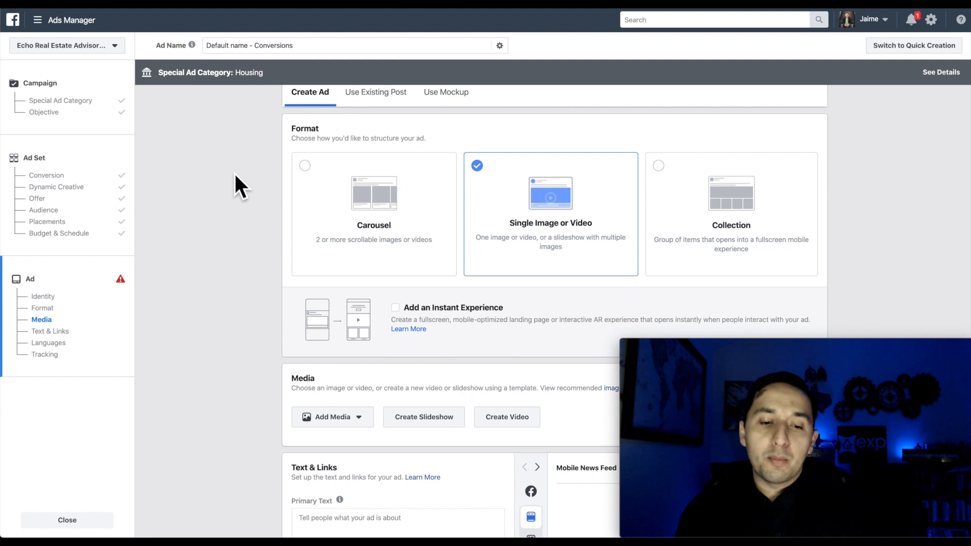
{"action": "left_click", "coordinate": [384, 197]}
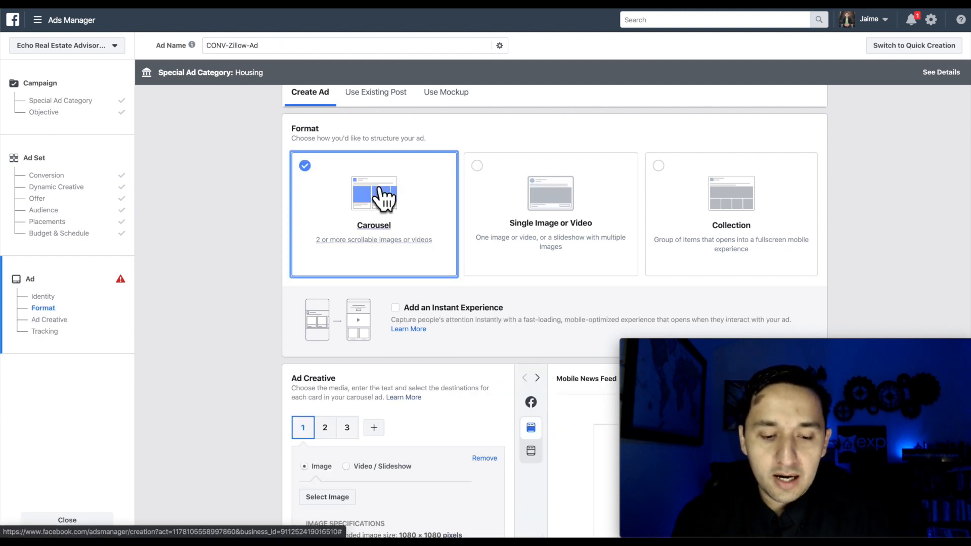
{"action": "scroll", "coordinate": [384, 198], "scroll_direction": "down", "scroll_amount": 5}
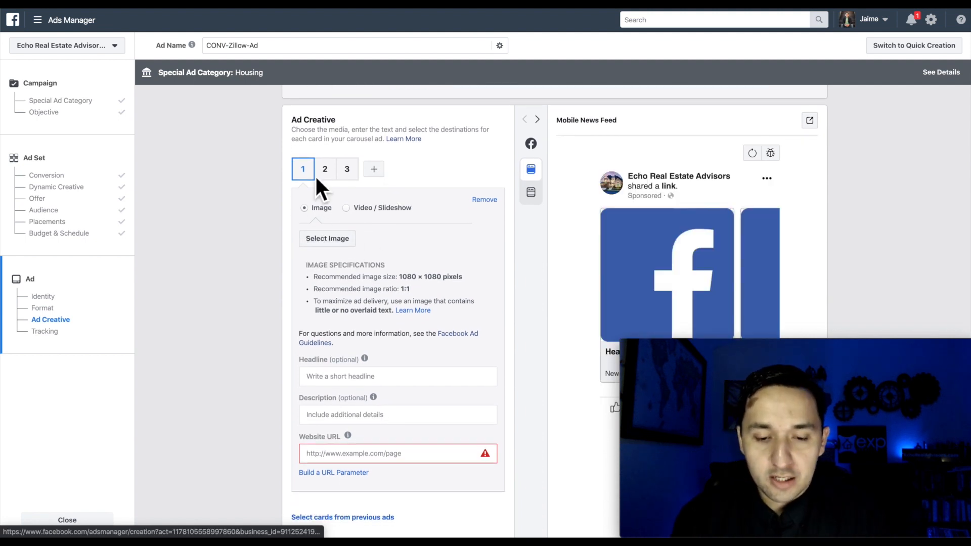
{"action": "left_click", "coordinate": [357, 209]}
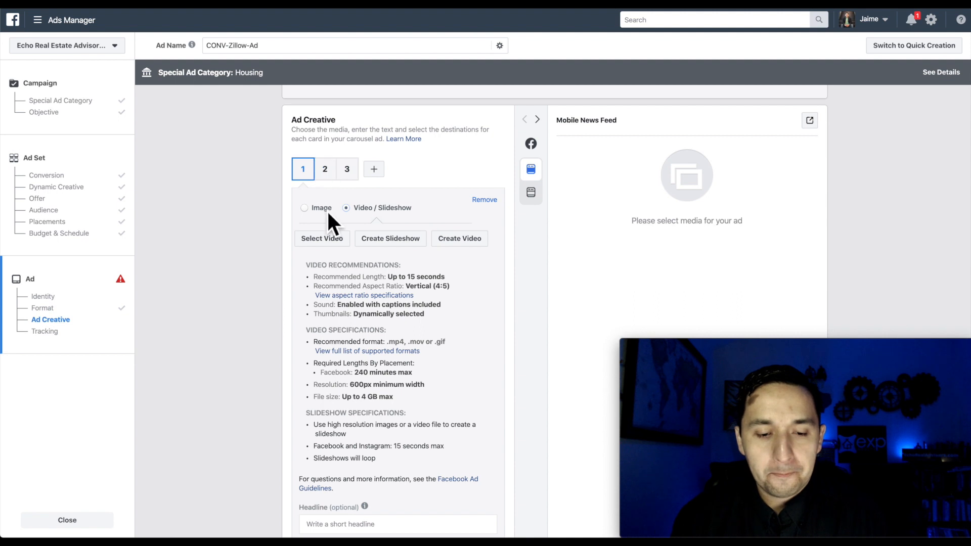
{"action": "left_click", "coordinate": [311, 208]}
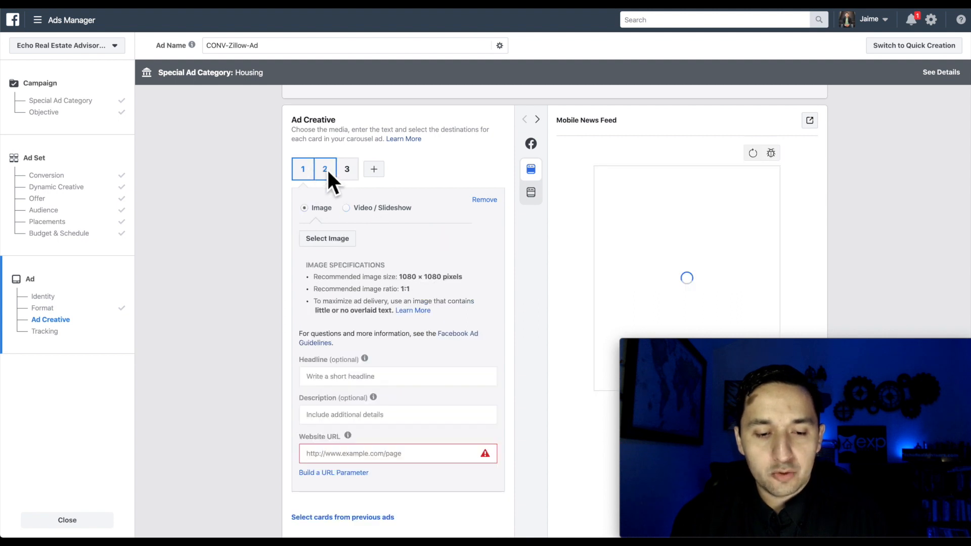
Step: Look through the three carousel cards and return the ad format to Single Image or Video
{"action": "left_click", "coordinate": [327, 170]}
{"action": "left_click", "coordinate": [346, 170]}
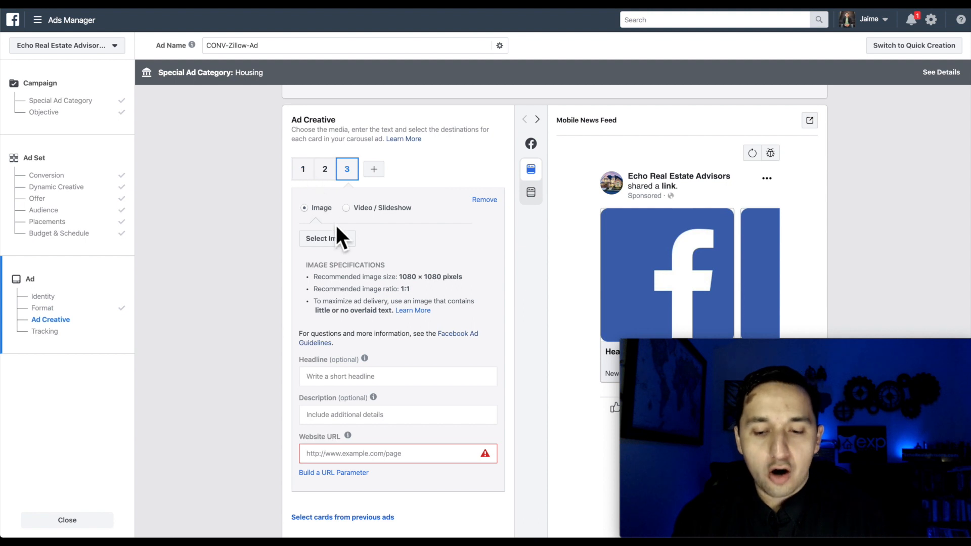
{"action": "left_click", "coordinate": [324, 169]}
{"action": "left_click", "coordinate": [303, 170]}
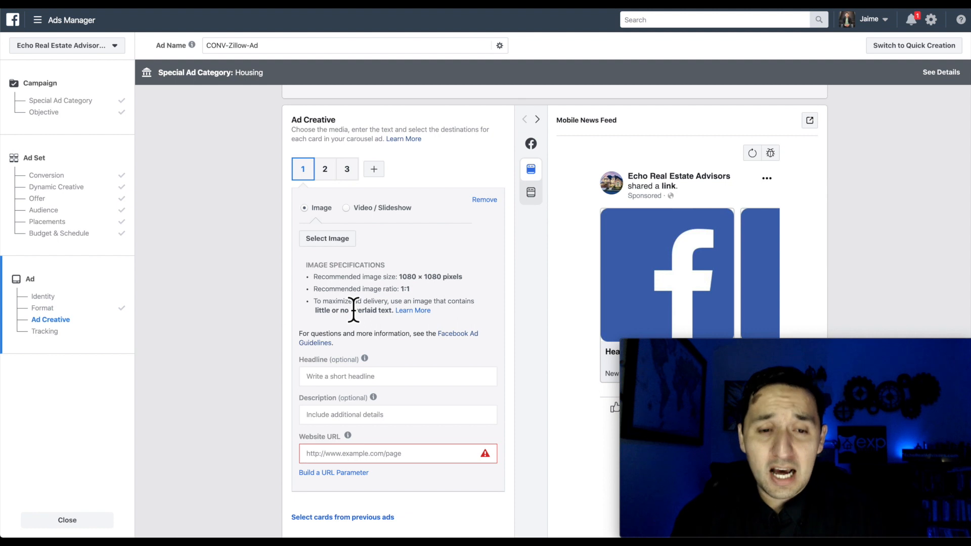
{"action": "scroll", "coordinate": [353, 309], "scroll_direction": "up", "scroll_amount": 1}
{"action": "scroll", "coordinate": [353, 310], "scroll_direction": "down", "scroll_amount": 2}
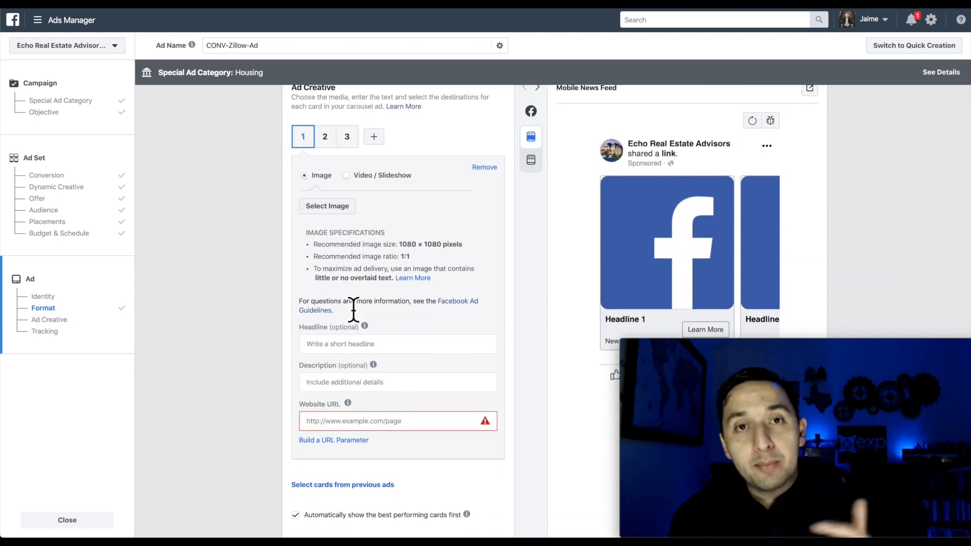
{"action": "scroll", "coordinate": [353, 310], "scroll_direction": "up", "scroll_amount": 1}
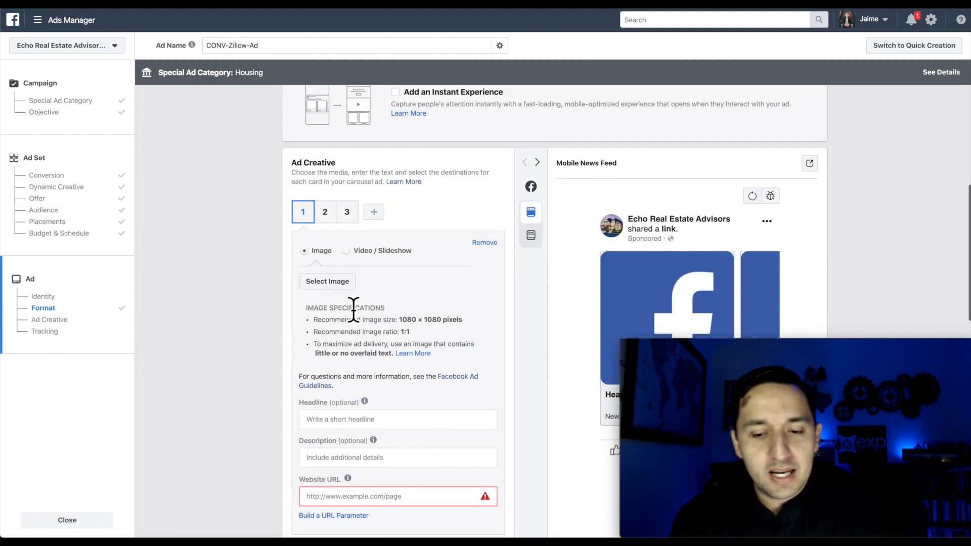
{"action": "scroll", "coordinate": [353, 310], "scroll_direction": "up", "scroll_amount": 3}
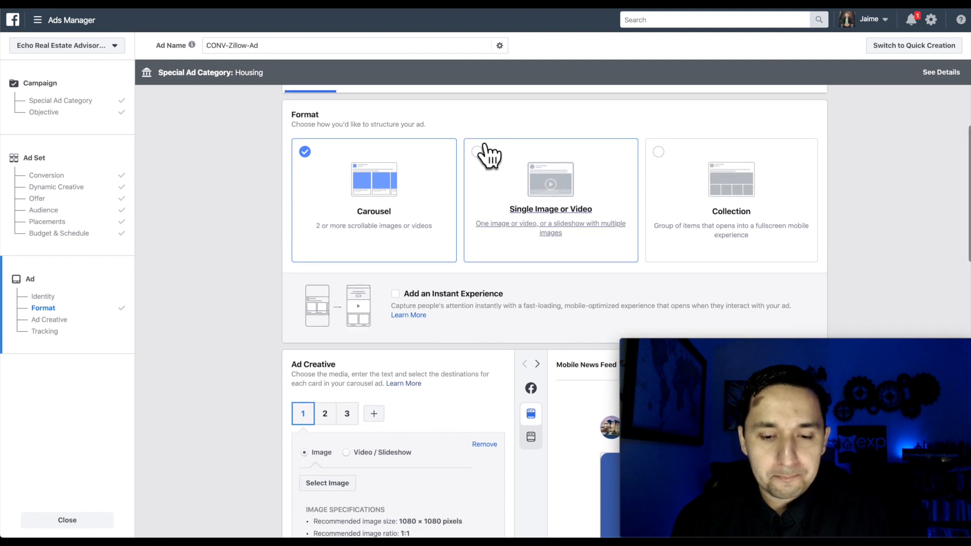
{"action": "left_click", "coordinate": [481, 152]}
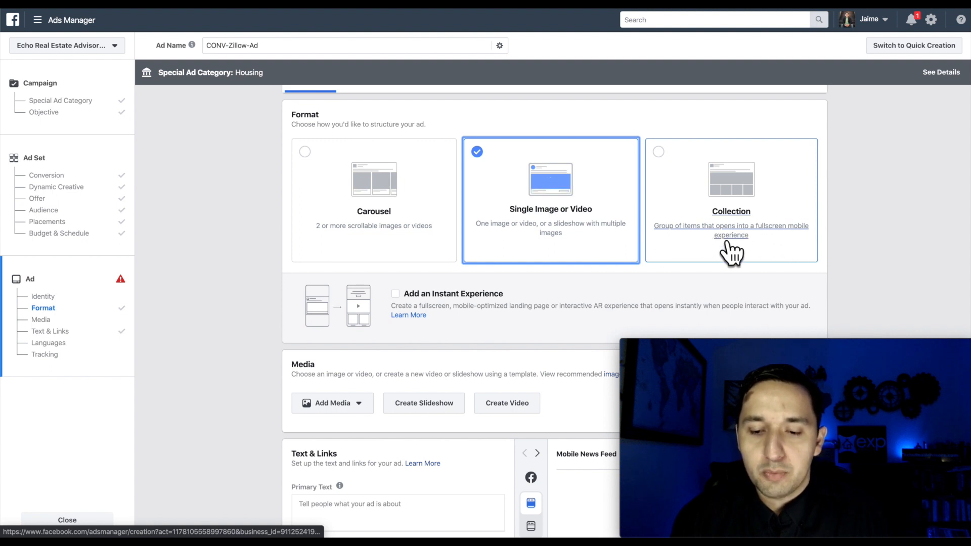
Step: Add the 1080 × 1080 account image "Untitled design (2).png" as the ad's media
{"action": "scroll", "coordinate": [750, 161], "scroll_direction": "down", "scroll_amount": 2}
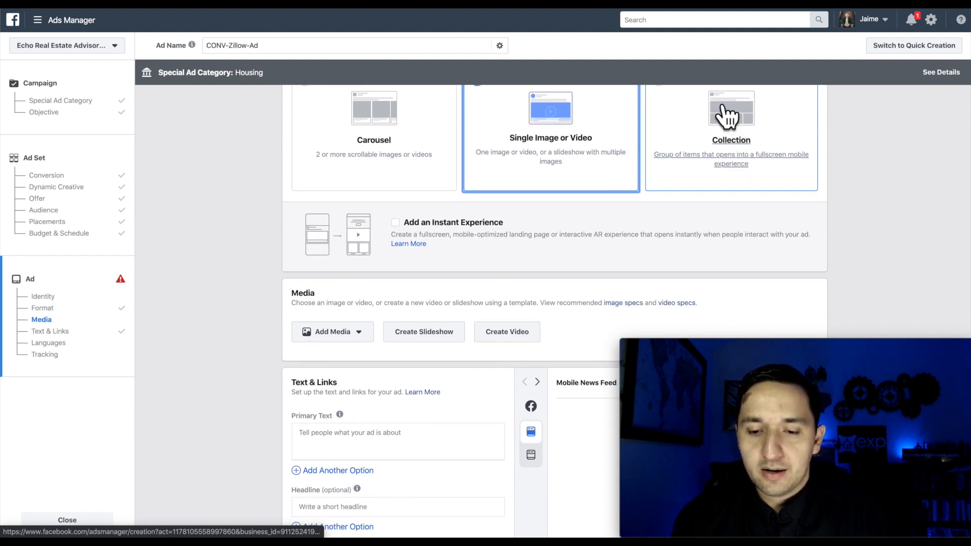
{"action": "scroll", "coordinate": [686, 200], "scroll_direction": "down", "scroll_amount": 1}
{"action": "scroll", "coordinate": [682, 191], "scroll_direction": "down", "scroll_amount": 2}
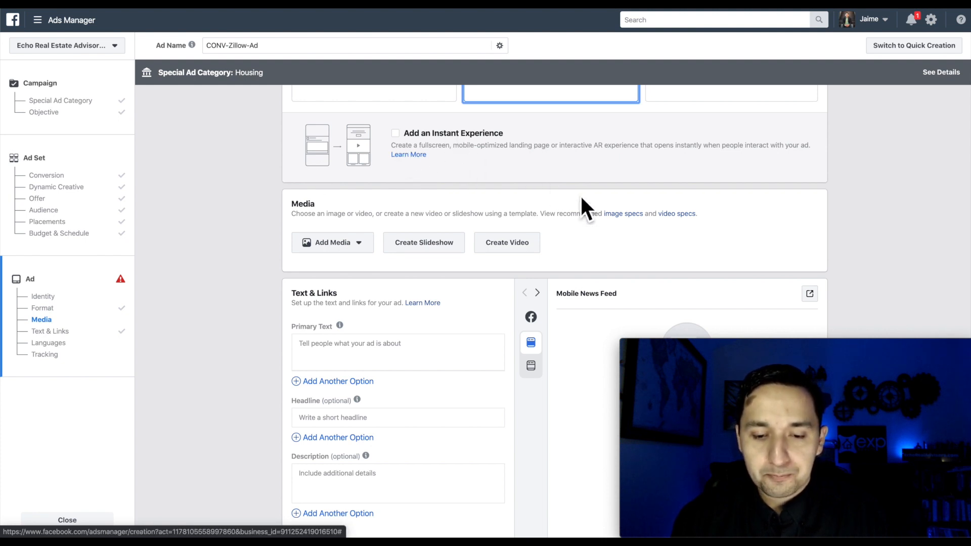
{"action": "scroll", "coordinate": [582, 198], "scroll_direction": "down", "scroll_amount": 2}
{"action": "scroll", "coordinate": [377, 178], "scroll_direction": "up", "scroll_amount": 1}
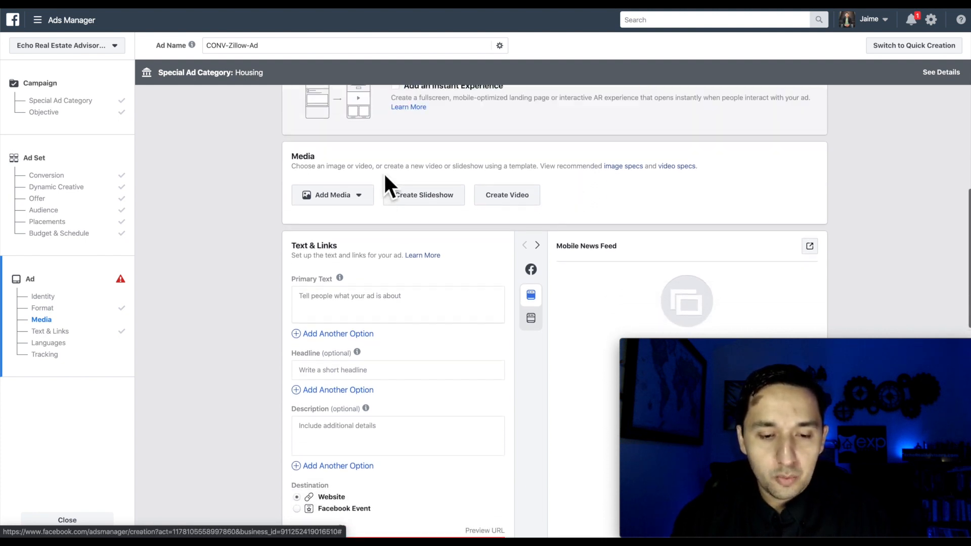
{"action": "scroll", "coordinate": [389, 177], "scroll_direction": "up", "scroll_amount": 3}
{"action": "scroll", "coordinate": [454, 238], "scroll_direction": "down", "scroll_amount": 3}
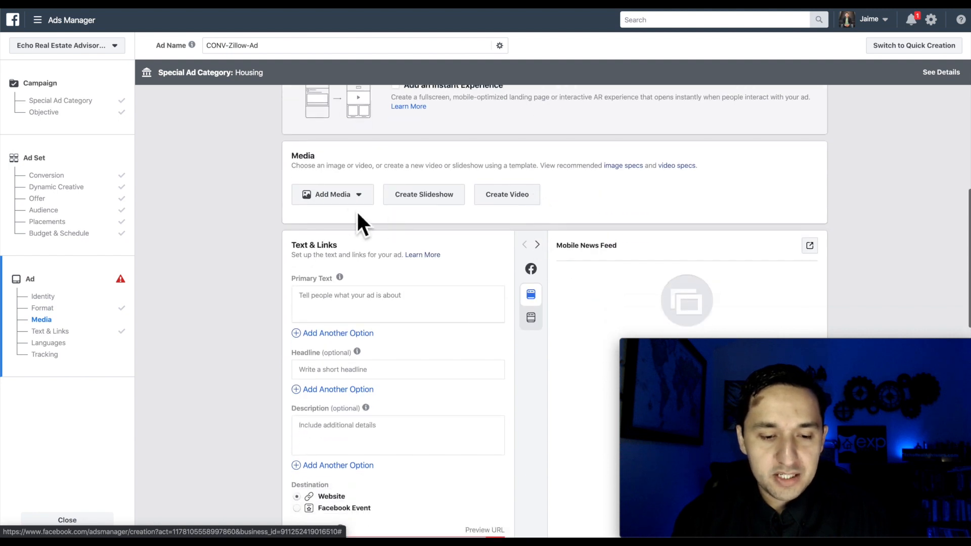
{"action": "left_click", "coordinate": [336, 199]}
{"action": "left_click", "coordinate": [326, 216]}
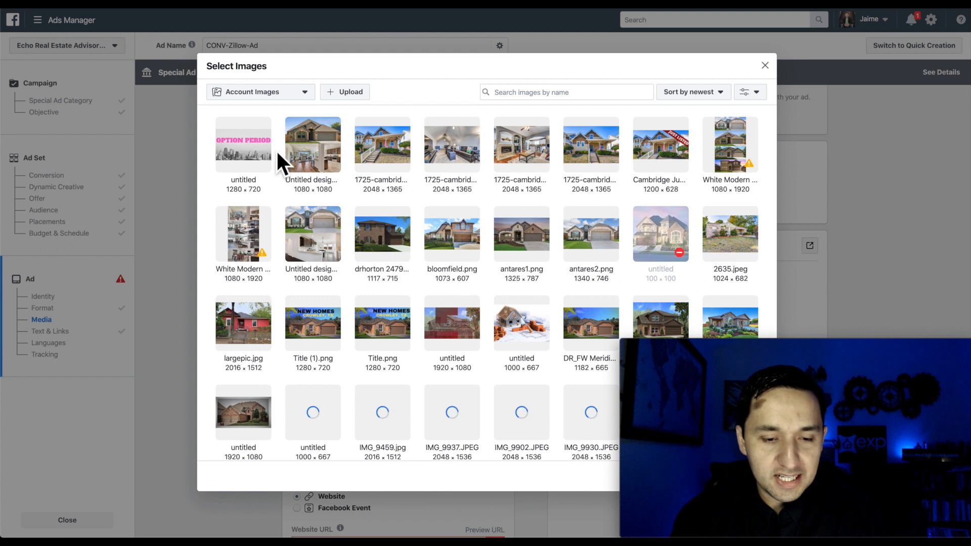
{"action": "left_click", "coordinate": [312, 143]}
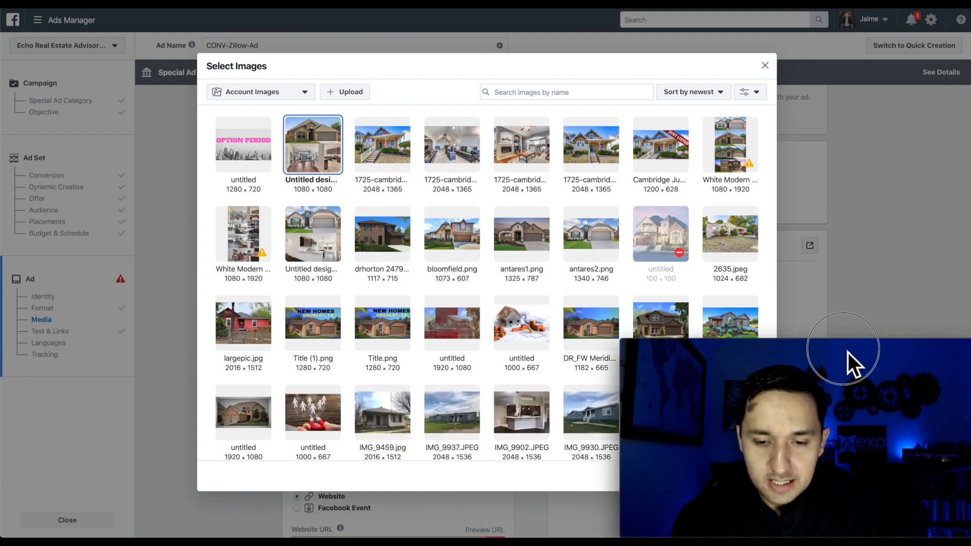
{"action": "left_click_drag", "start_coordinate": [847, 353], "coordinate": [842, 262]}
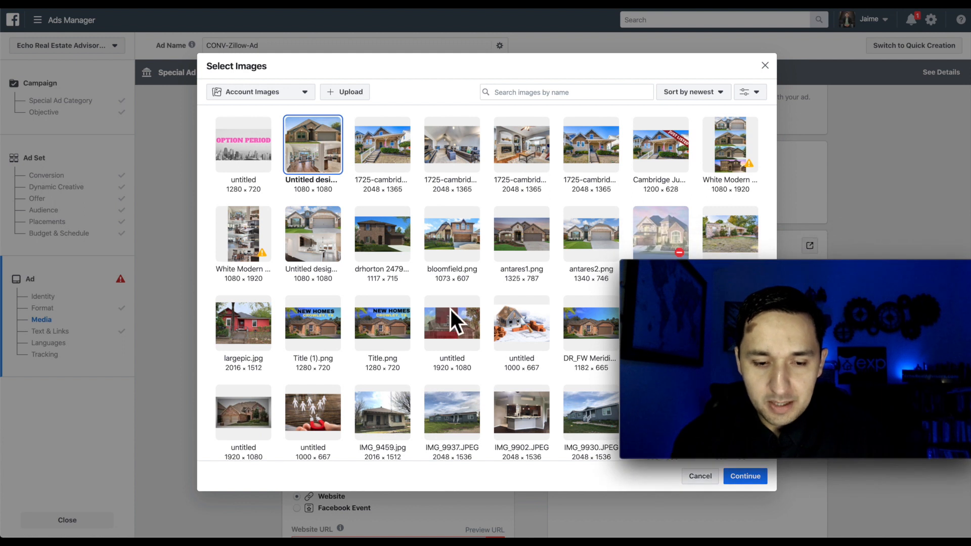
{"action": "left_click", "coordinate": [750, 479]}
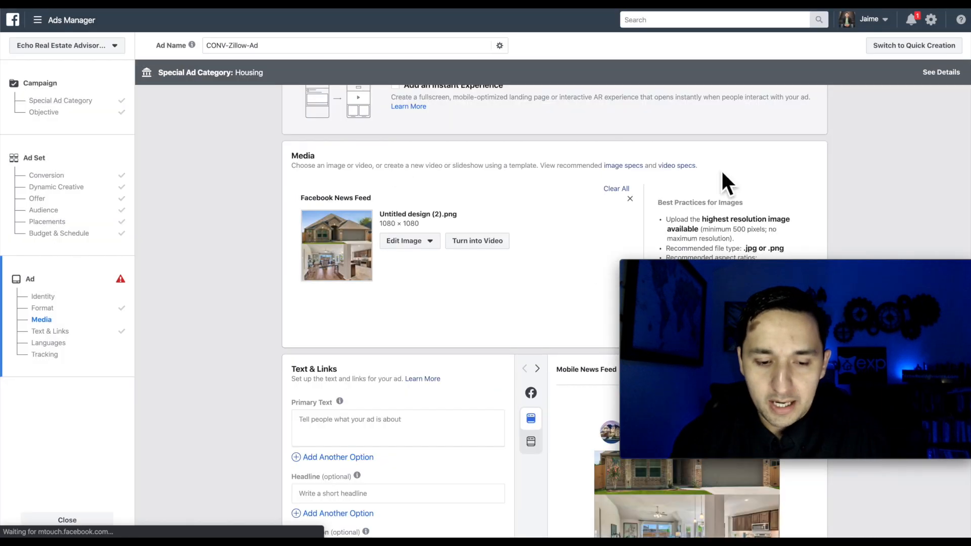
{"action": "left_click_drag", "start_coordinate": [850, 267], "coordinate": [849, 358]}
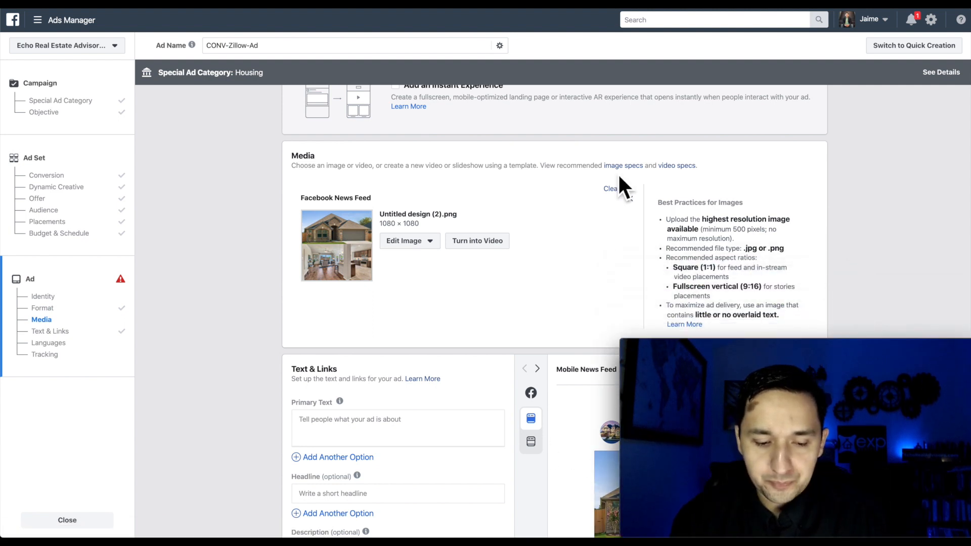
Step: Fill in the primary text with the "Attention: {city} Home Buyers" copy covering new-home discounts, closing-cost offers and the Limited Time Offer
{"action": "scroll", "coordinate": [619, 177], "scroll_direction": "down", "scroll_amount": 6}
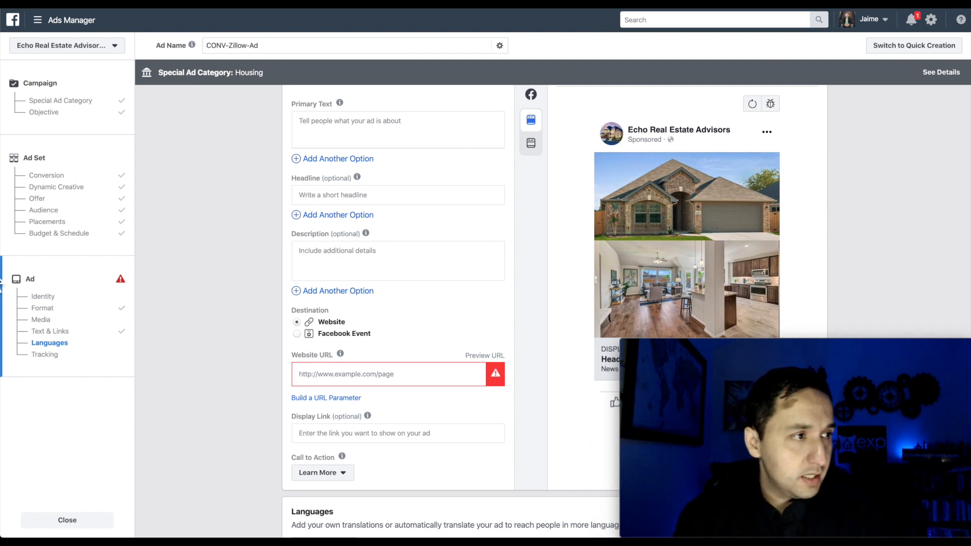
{"action": "left_click", "coordinate": [336, 131]}
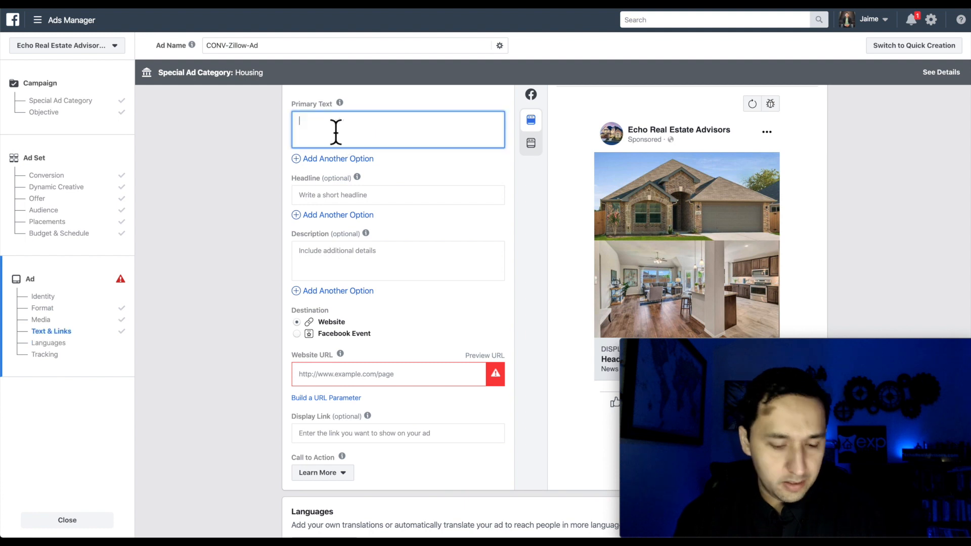
{"action": "type", "text": "‼ Attention: {city} Home Buyers ‼  Stunning BRAND NEW Homes, in desirable {city}, just discounted by $#,### -$##,####!!  ✅ PLUS get 1% towards closing costs ✅ PLUS paid Title Policy ✅ PLUS additional $2,500 towards closing costs ✅ PLUS homes start at $###,###!!  Incredible savings are happening now! There's never been a better time to own a NEW home.  ⚠Limited Time Offer⚠ Click the \"Learn More\" button to get more information and book a viewing today!"}
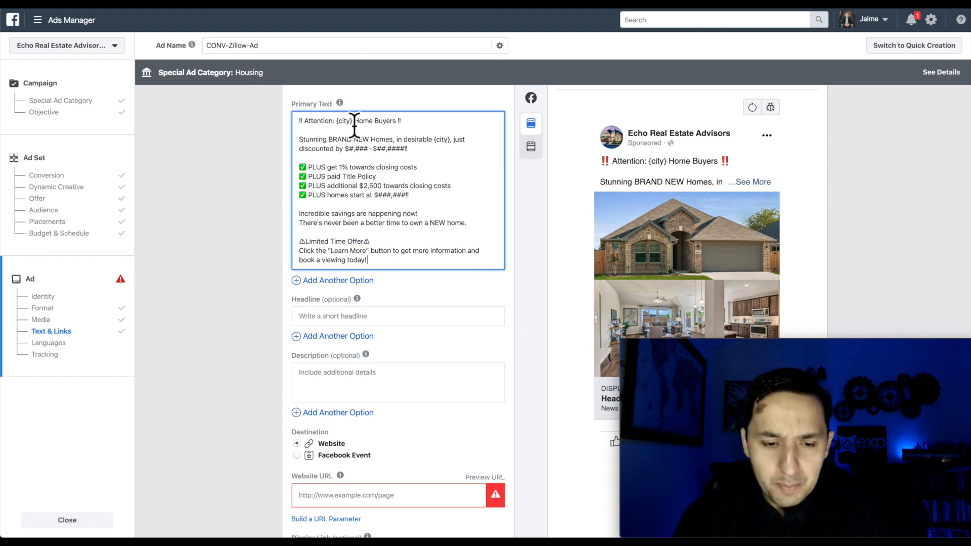
{"action": "left_click_drag", "start_coordinate": [354, 122], "coordinate": [342, 122]}
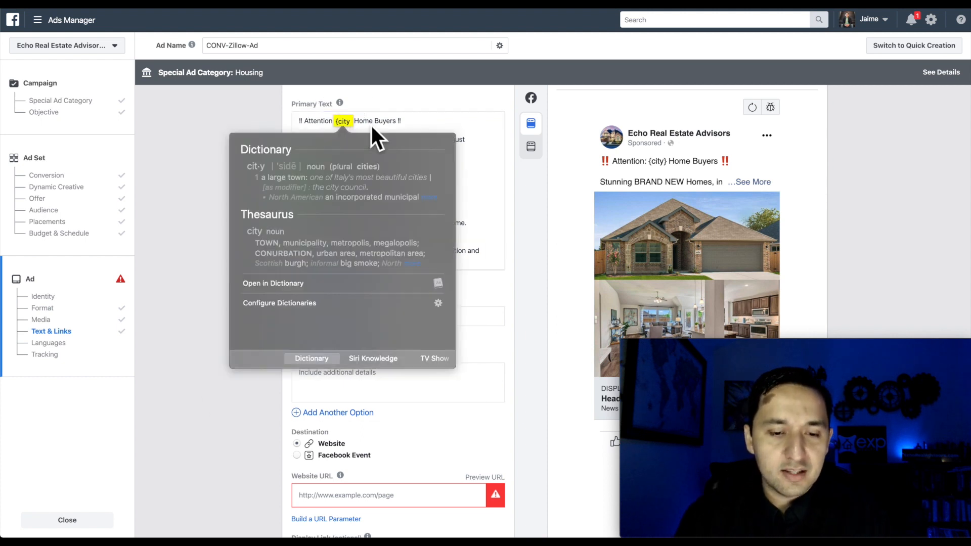
{"action": "left_click", "coordinate": [449, 127]}
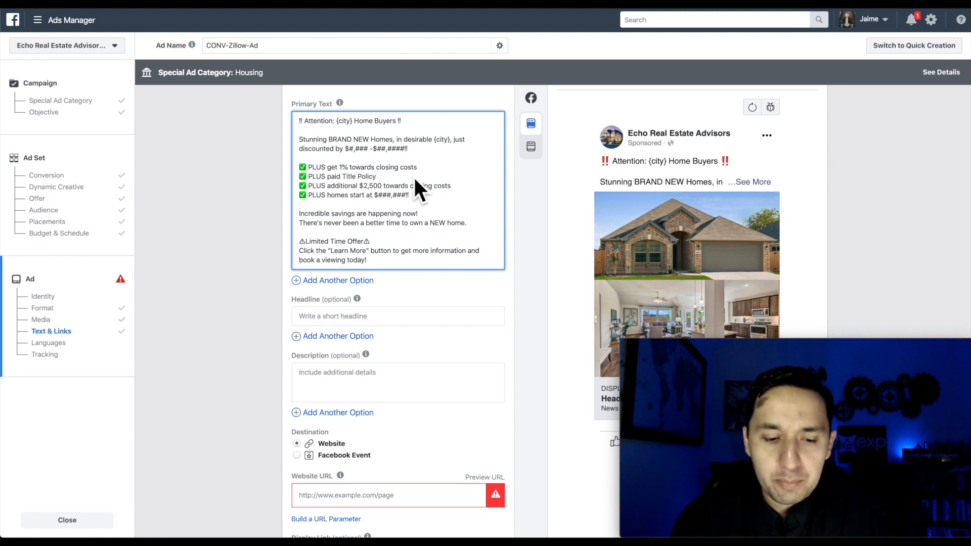
Step: Enter the headline "New Homes In Crowley" and the description "Will Not Last" for the ad
{"action": "left_click", "coordinate": [387, 319]}
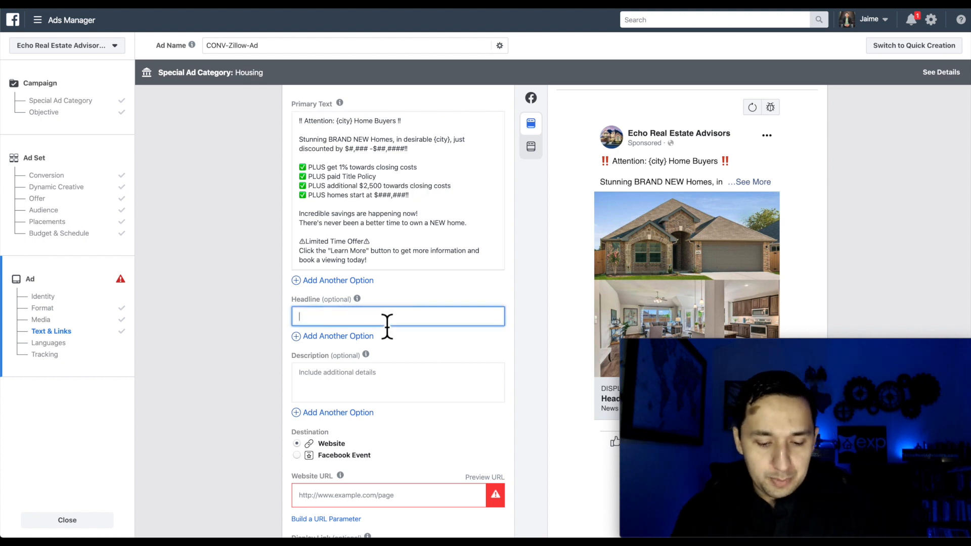
{"action": "type", "text": "New"}
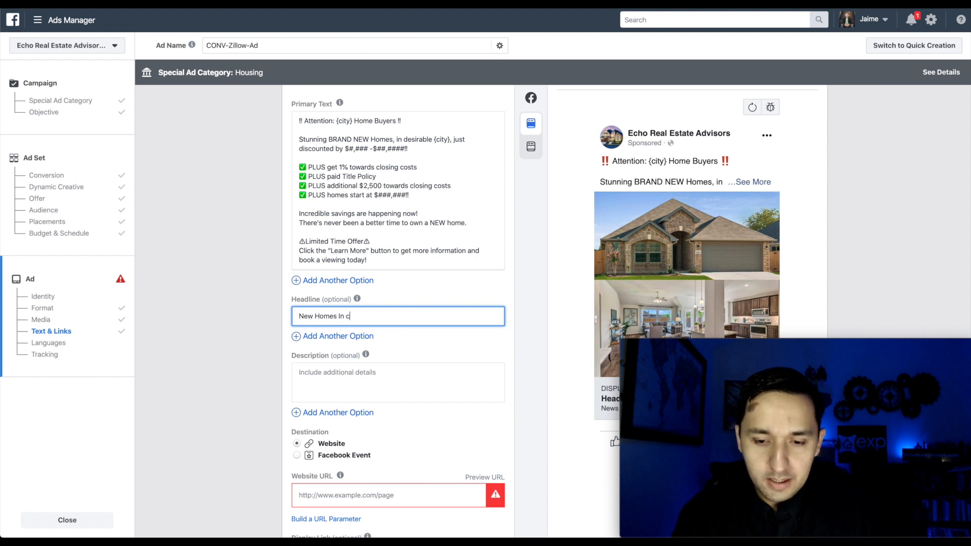
{"action": "type", "text": "Homes In Crowle"}
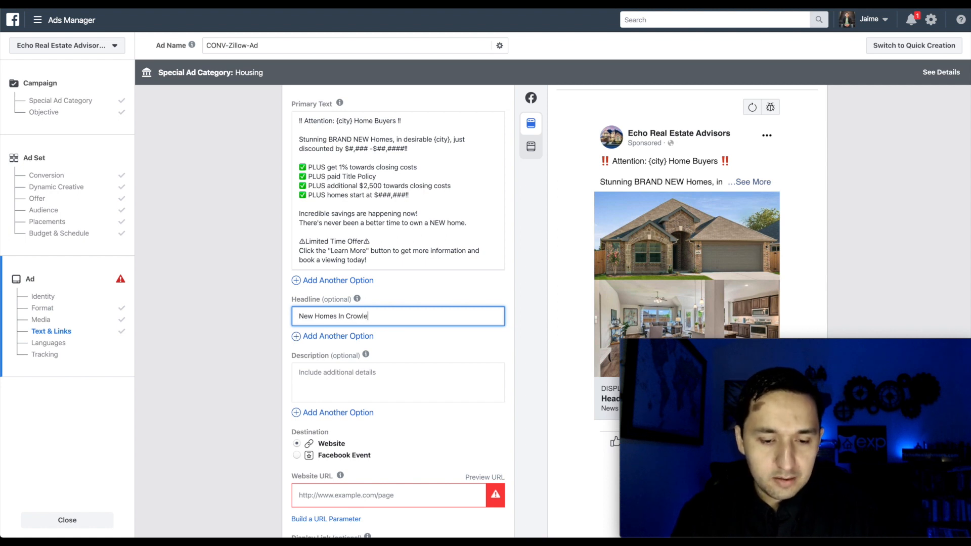
{"action": "type", "text": "y"}
{"action": "left_click", "coordinate": [360, 389]}
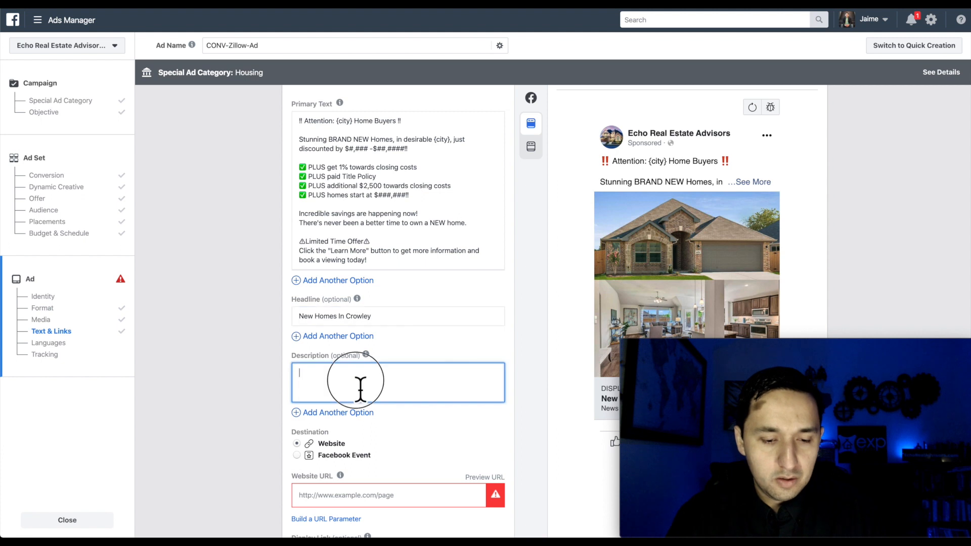
{"action": "type", "text": "Will Not Last"}
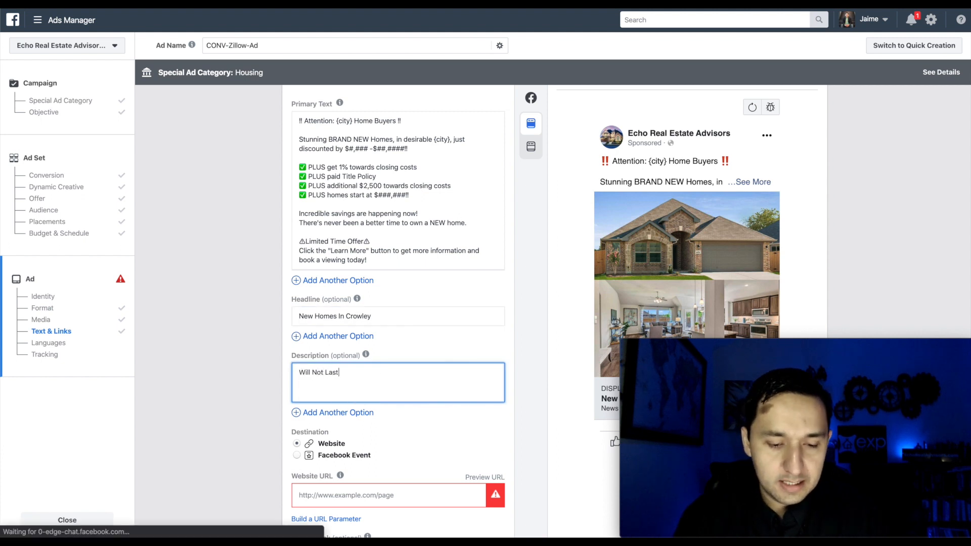
{"action": "scroll", "coordinate": [398, 303], "scroll_direction": "down", "scroll_amount": 3}
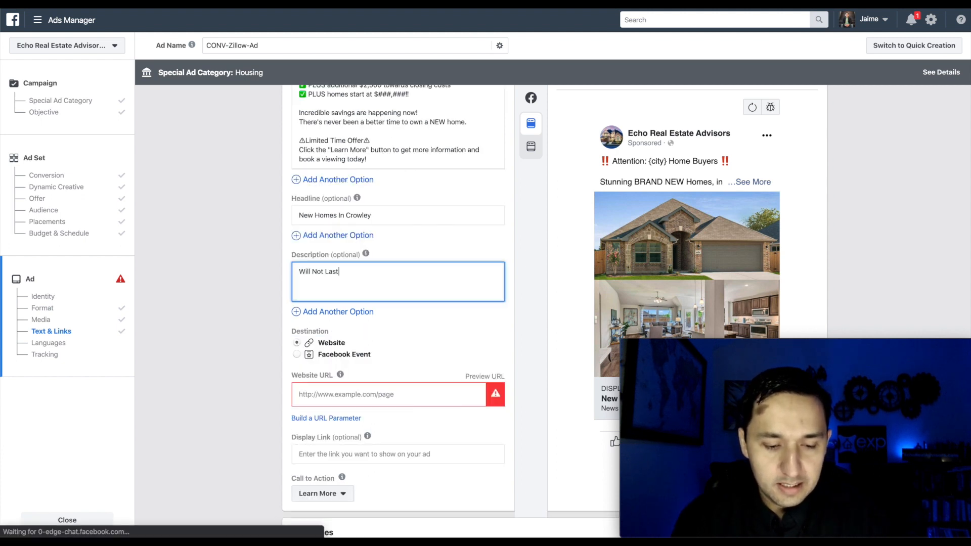
{"action": "left_click", "coordinate": [387, 348]}
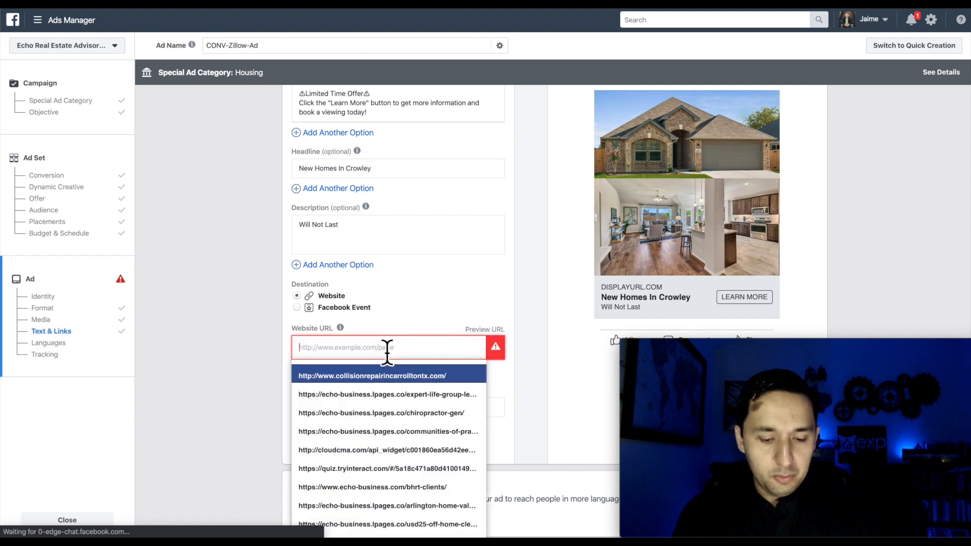
{"action": "type", "text": "www.echo"}
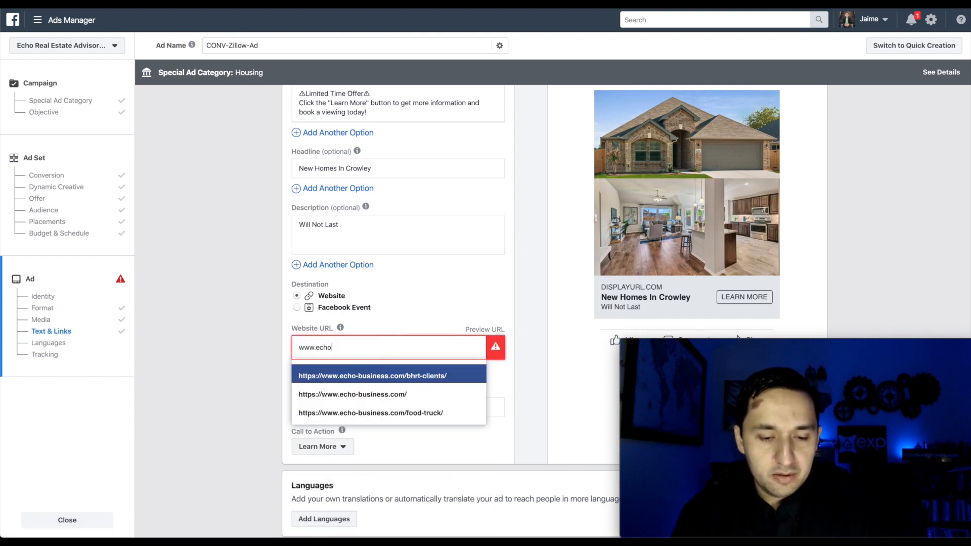
{"action": "type", "text": "realadvisors.c"}
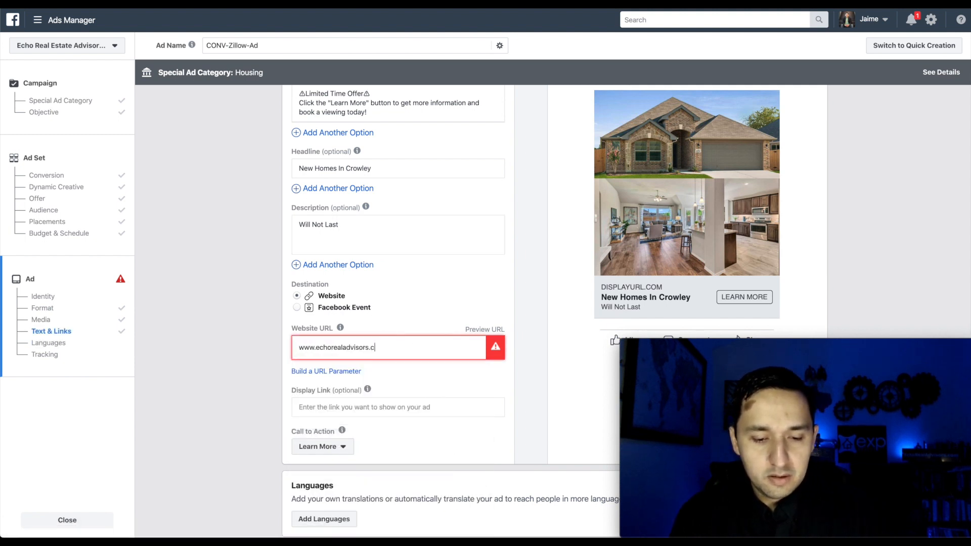
{"action": "type", "text": "om"}
{"action": "left_click", "coordinate": [260, 298]}
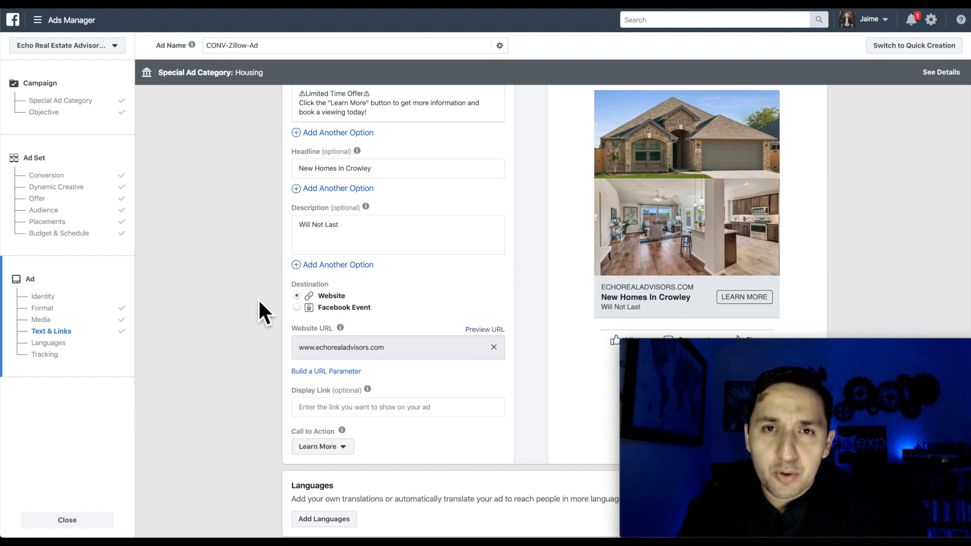
Step: Look over the ad's language and conversion tracking settings through to the final review and confirm options
{"action": "scroll", "coordinate": [259, 303], "scroll_direction": "down", "scroll_amount": 1}
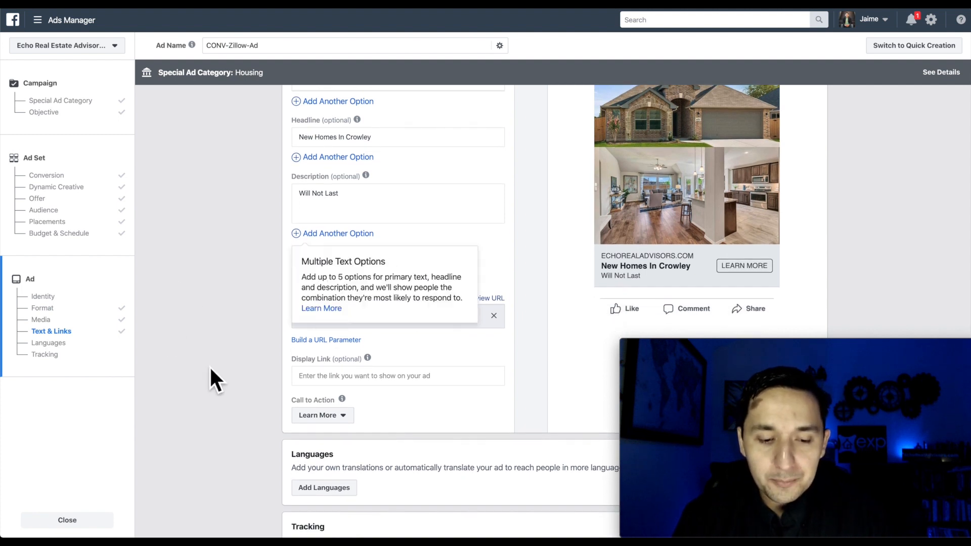
{"action": "scroll", "coordinate": [203, 384], "scroll_direction": "down", "scroll_amount": 5}
{"action": "scroll", "coordinate": [199, 404], "scroll_direction": "down", "scroll_amount": 2}
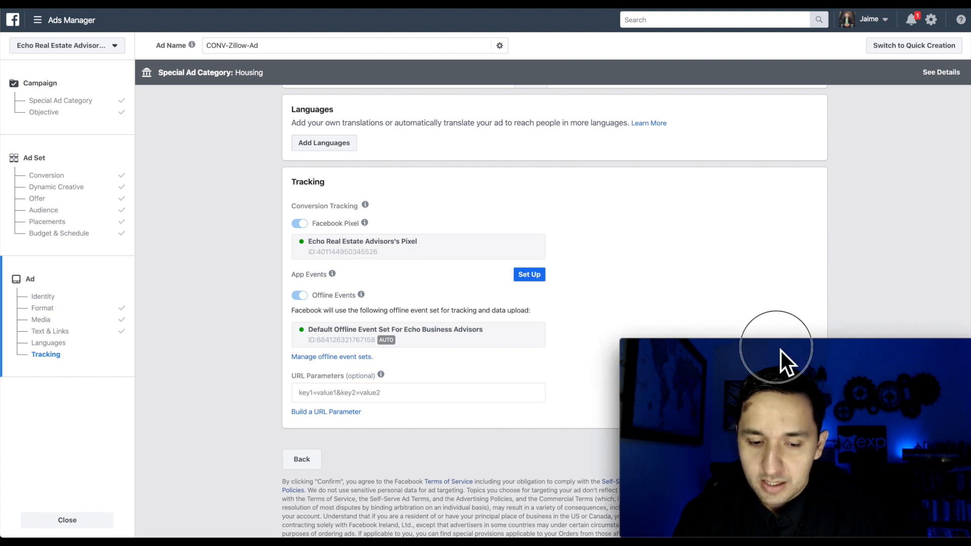
{"action": "left_click_drag", "start_coordinate": [780, 351], "coordinate": [776, 257]}
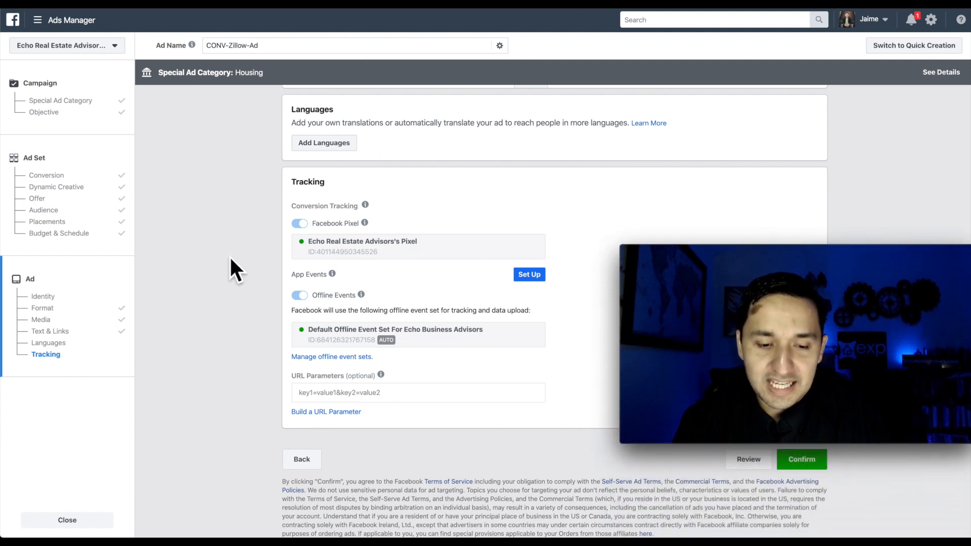